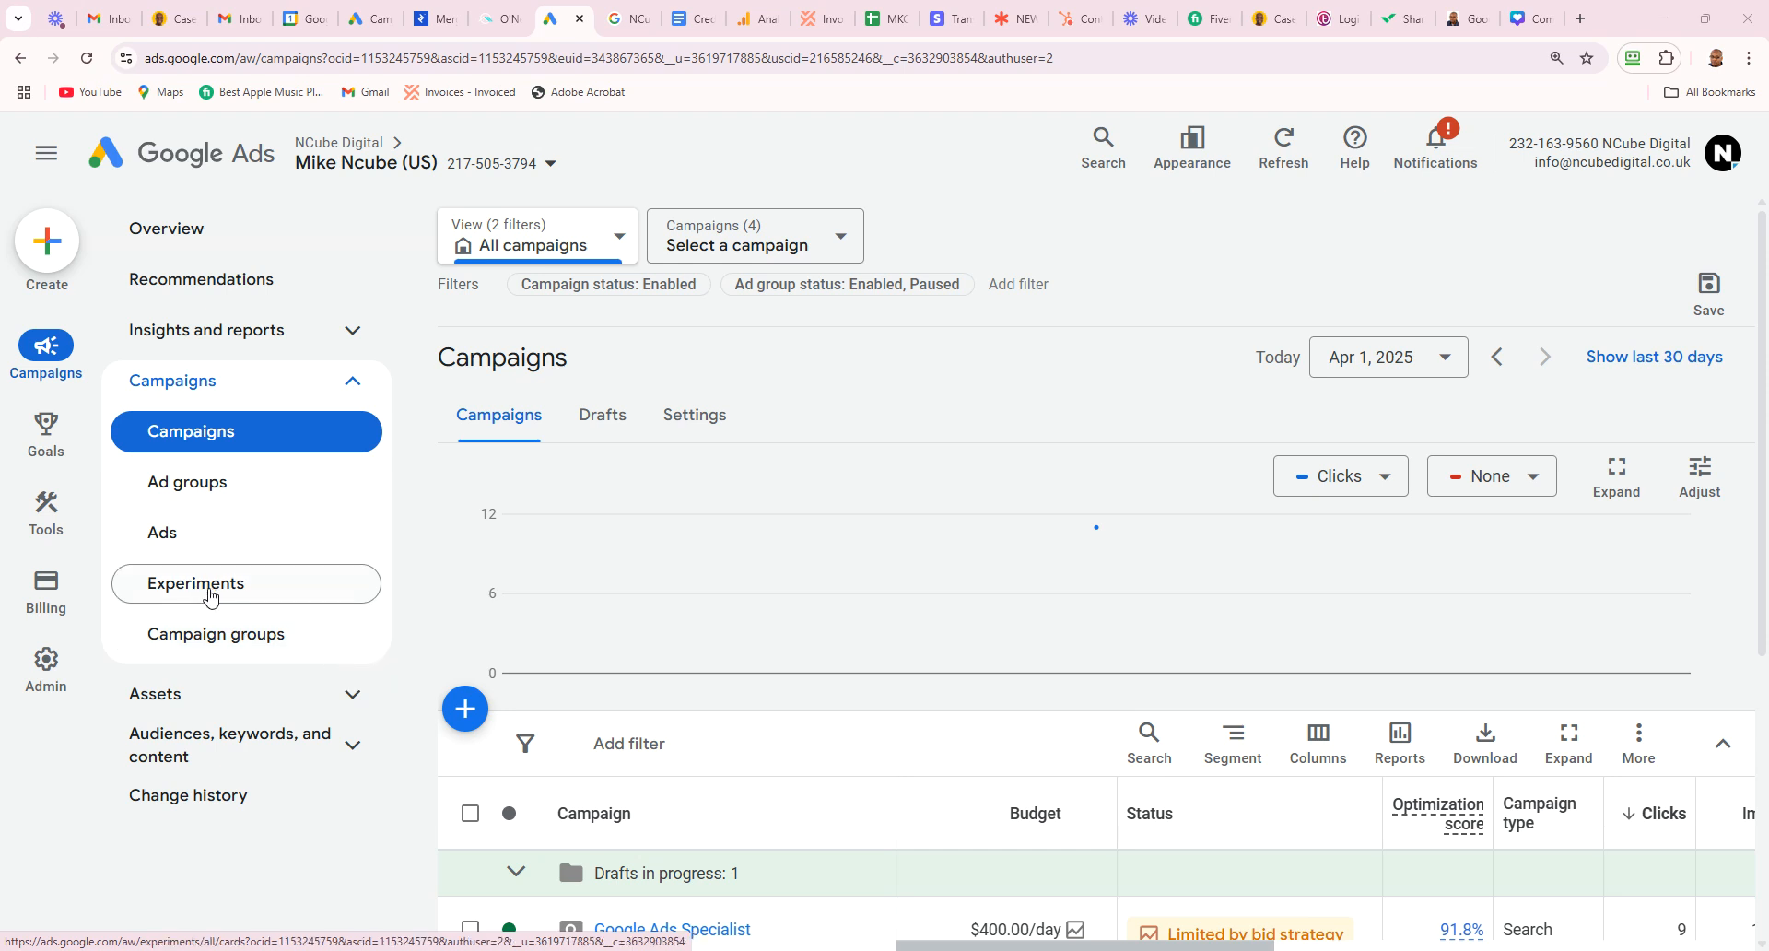
{"action": "left_click", "coordinate": [210, 392]}
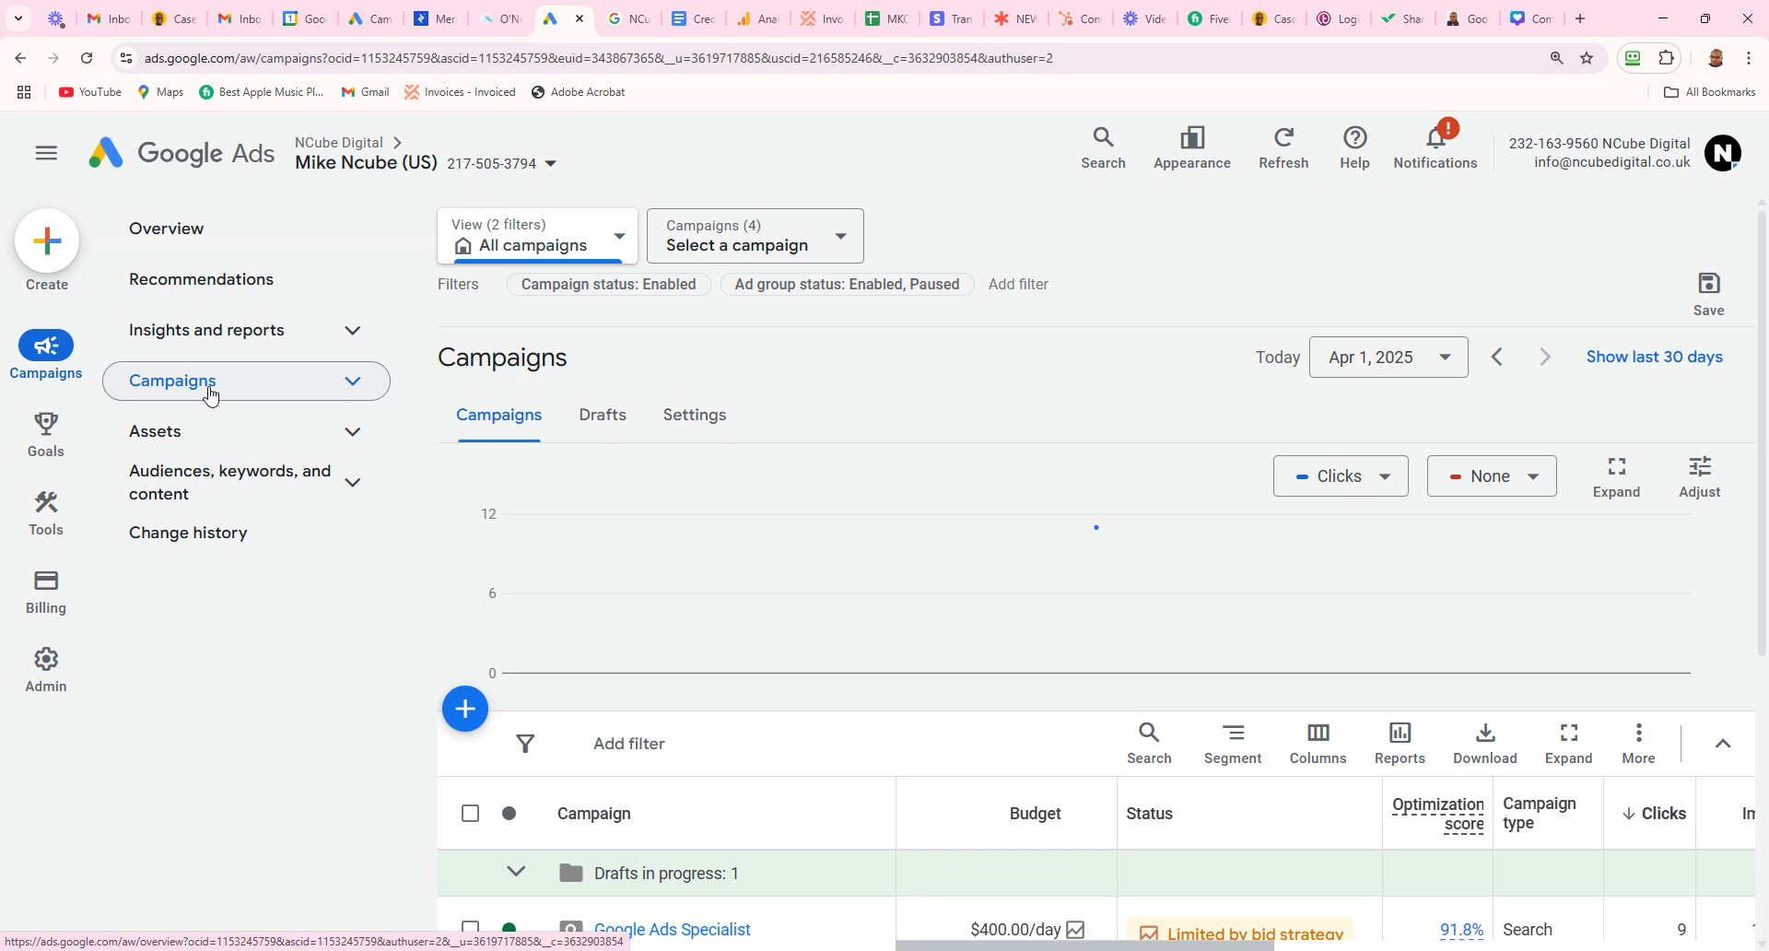
{"action": "left_click", "coordinate": [210, 391]}
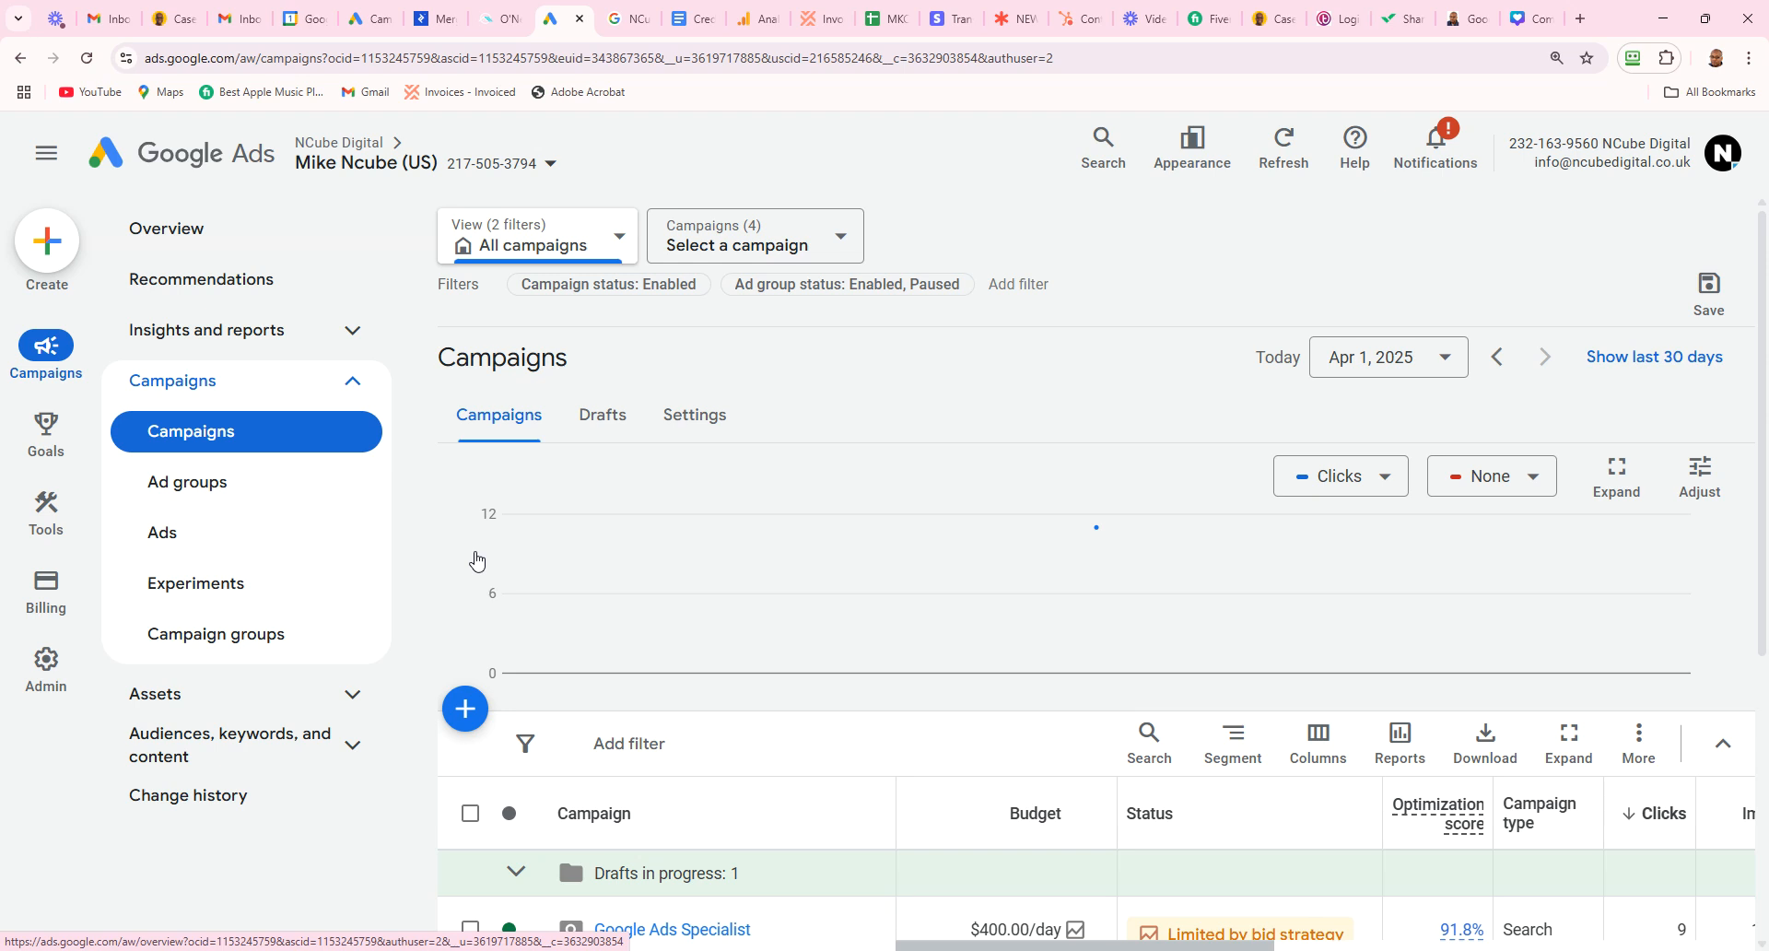
{"action": "mouse_move", "coordinate": [897, 611]}
{"action": "left_click_drag", "start_coordinate": [1765, 469], "coordinate": [1765, 500]}
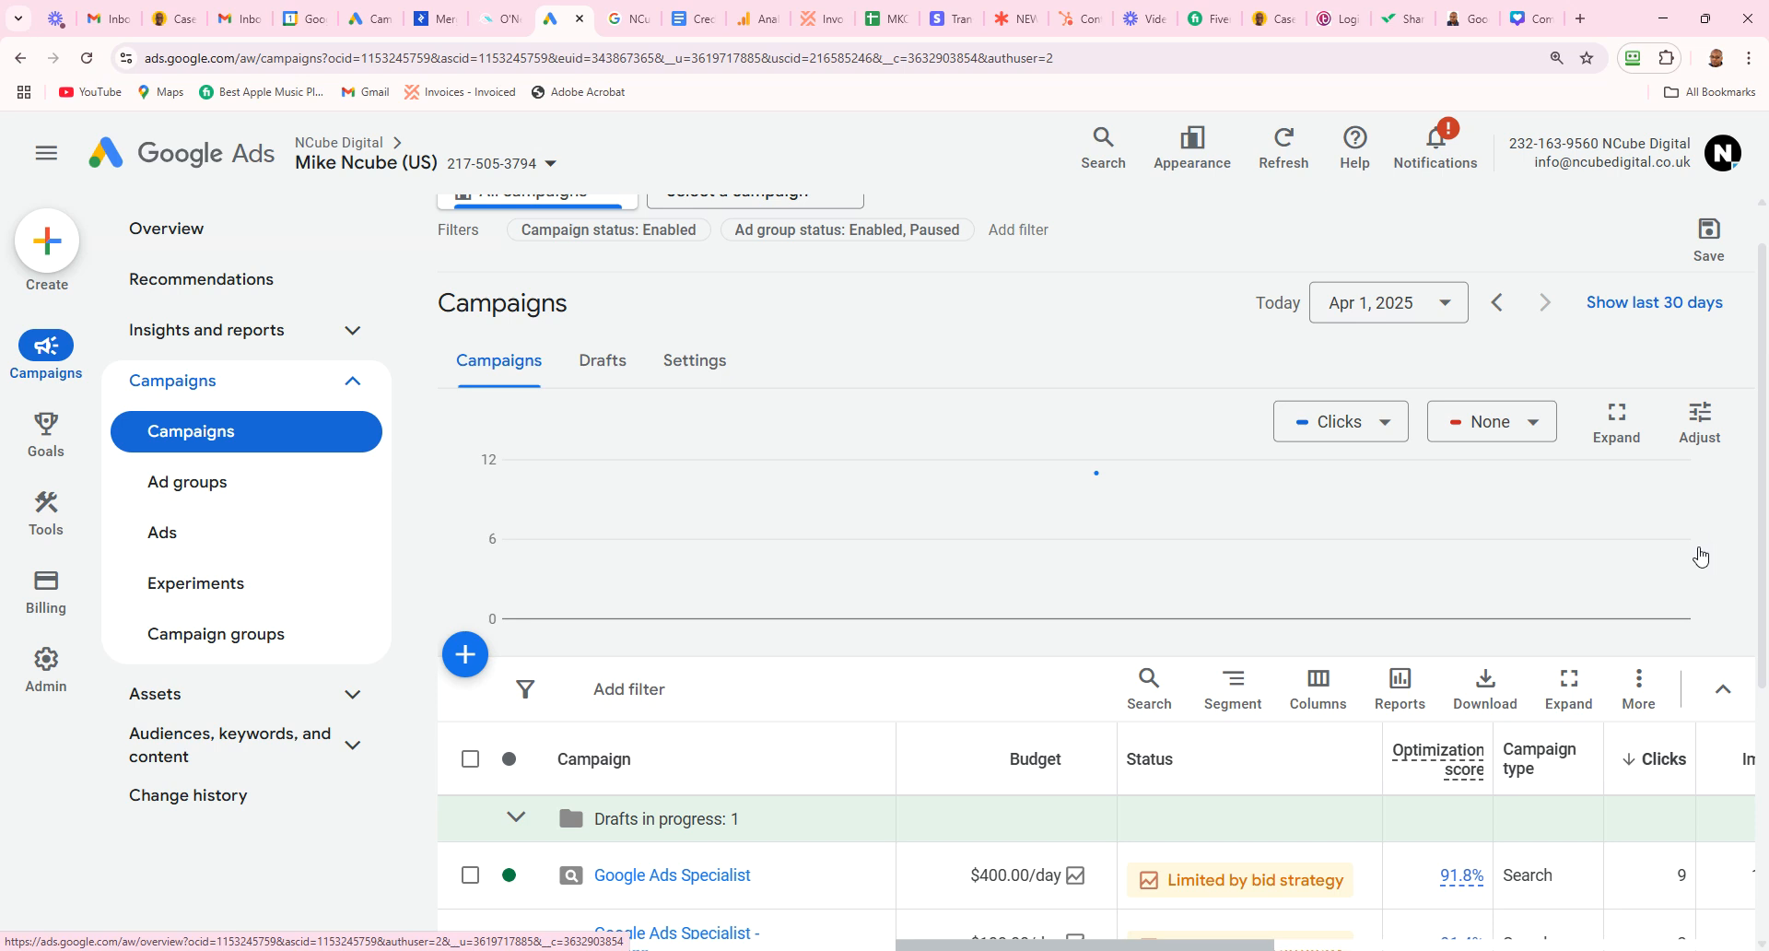
Step: Start a new custom experiment from the Experiments page with Search as the campaign type
{"action": "mouse_move", "coordinate": [1697, 559]}
{"action": "left_click", "coordinate": [205, 590]}
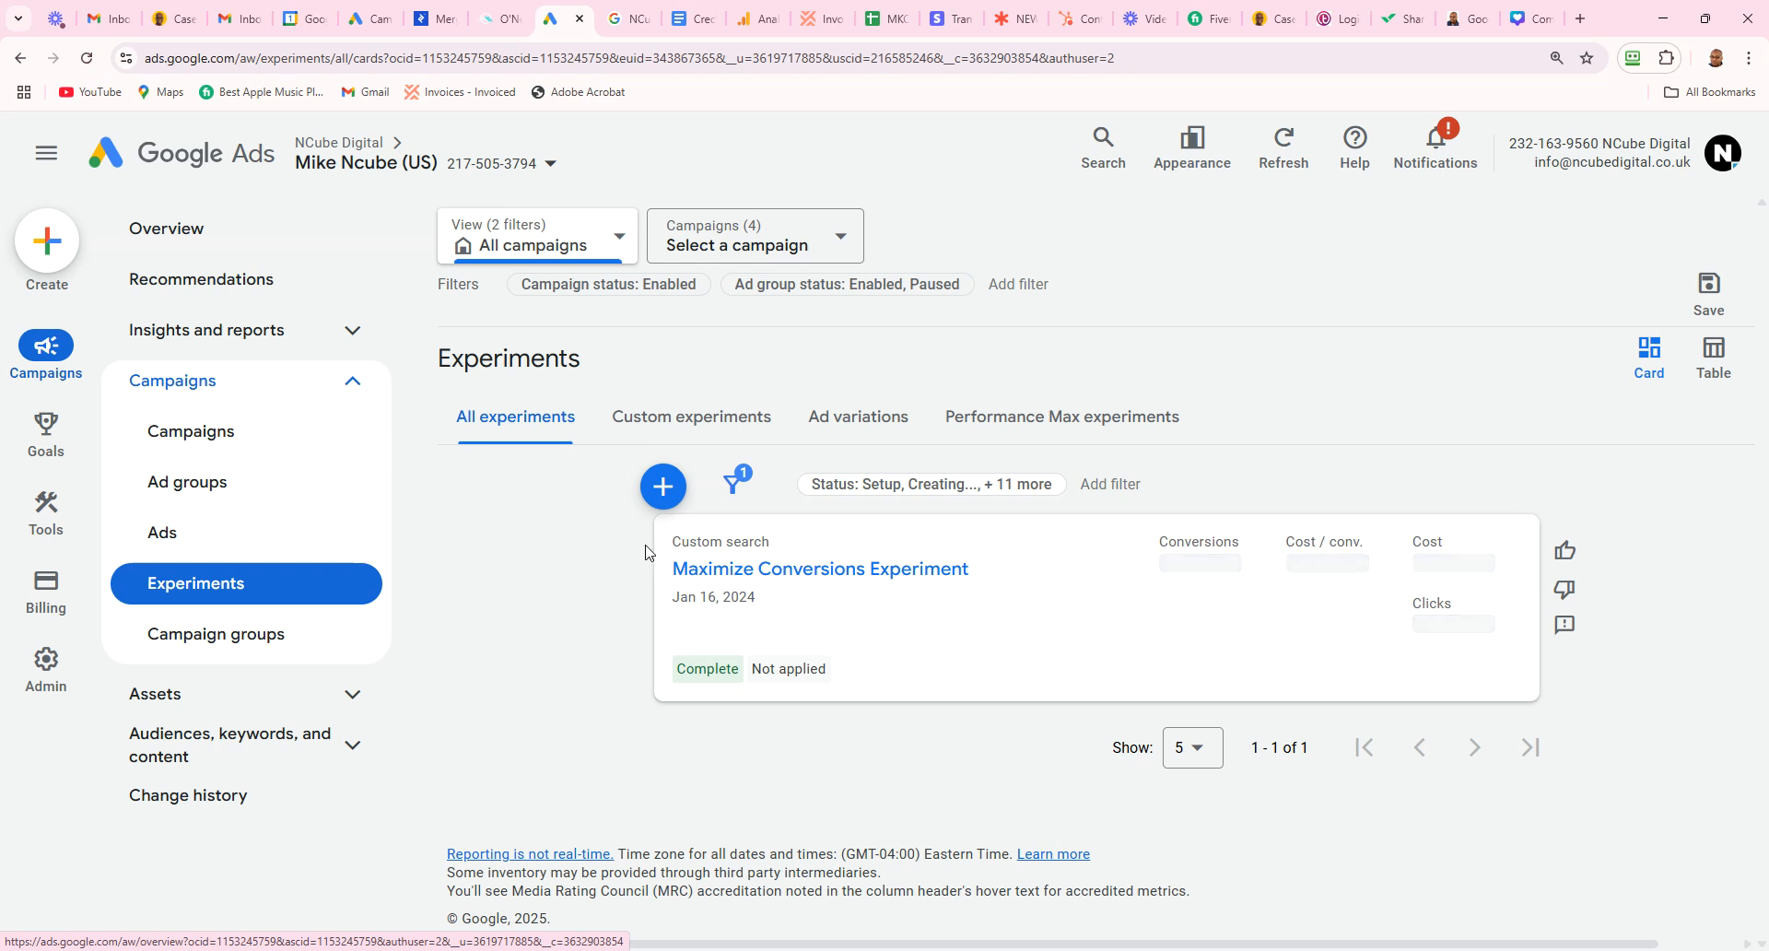
{"action": "left_click", "coordinate": [663, 486]}
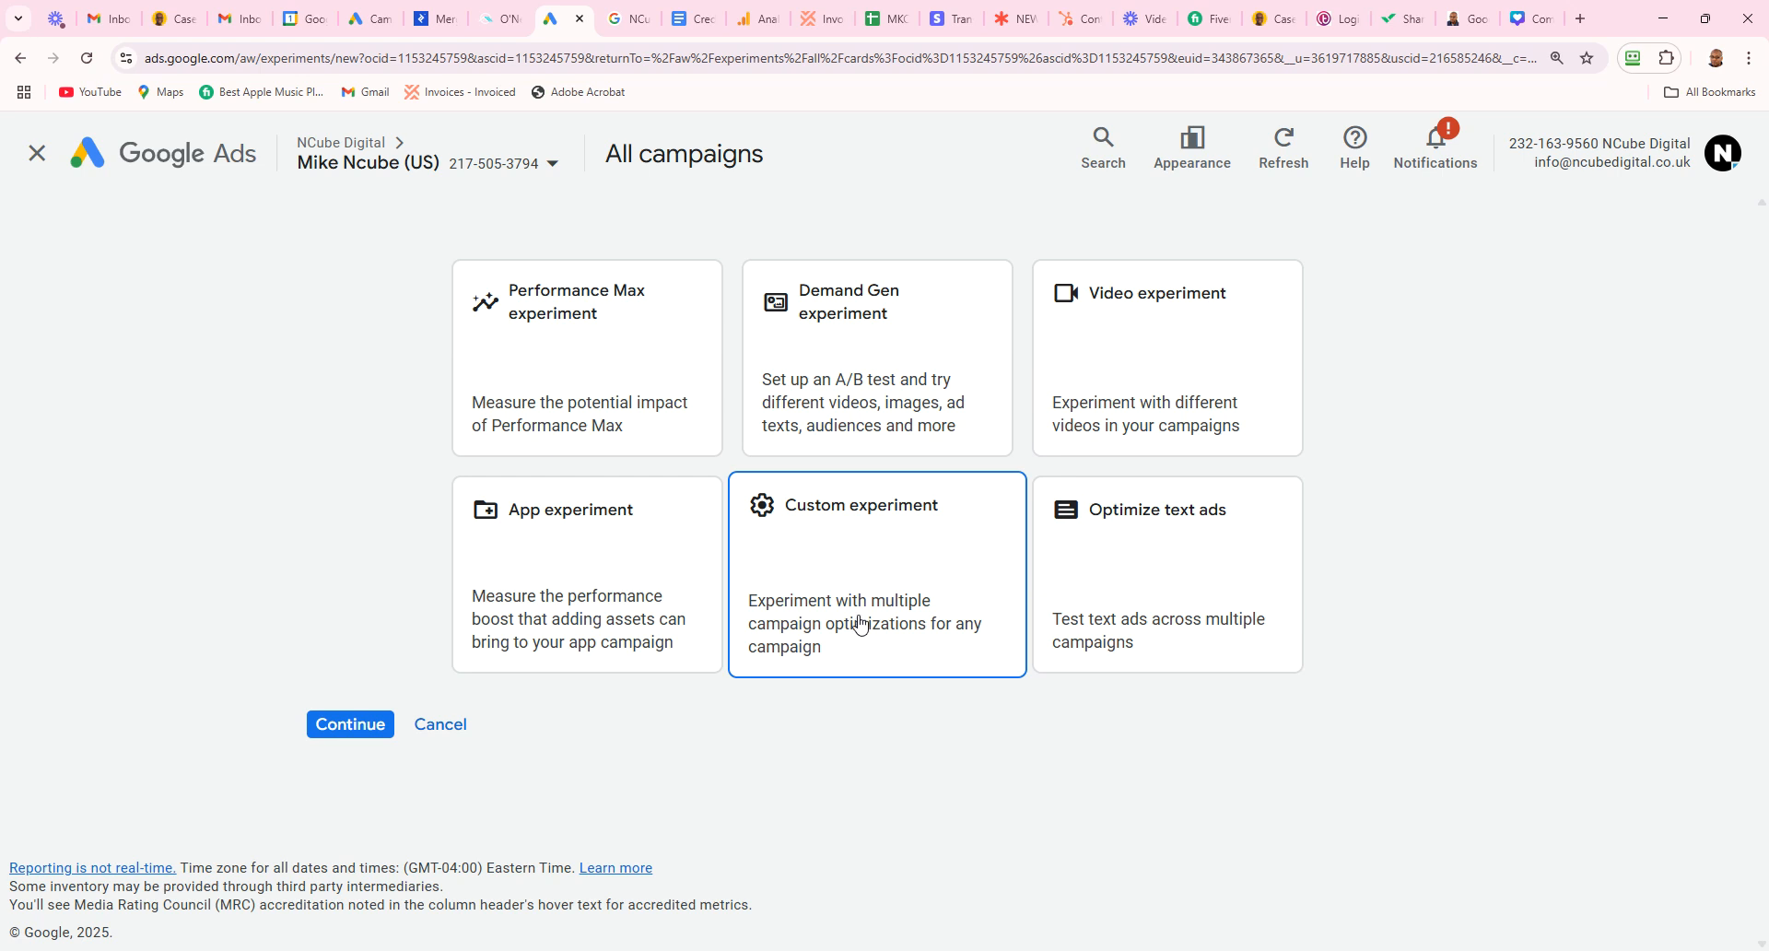
{"action": "left_click", "coordinate": [848, 540]}
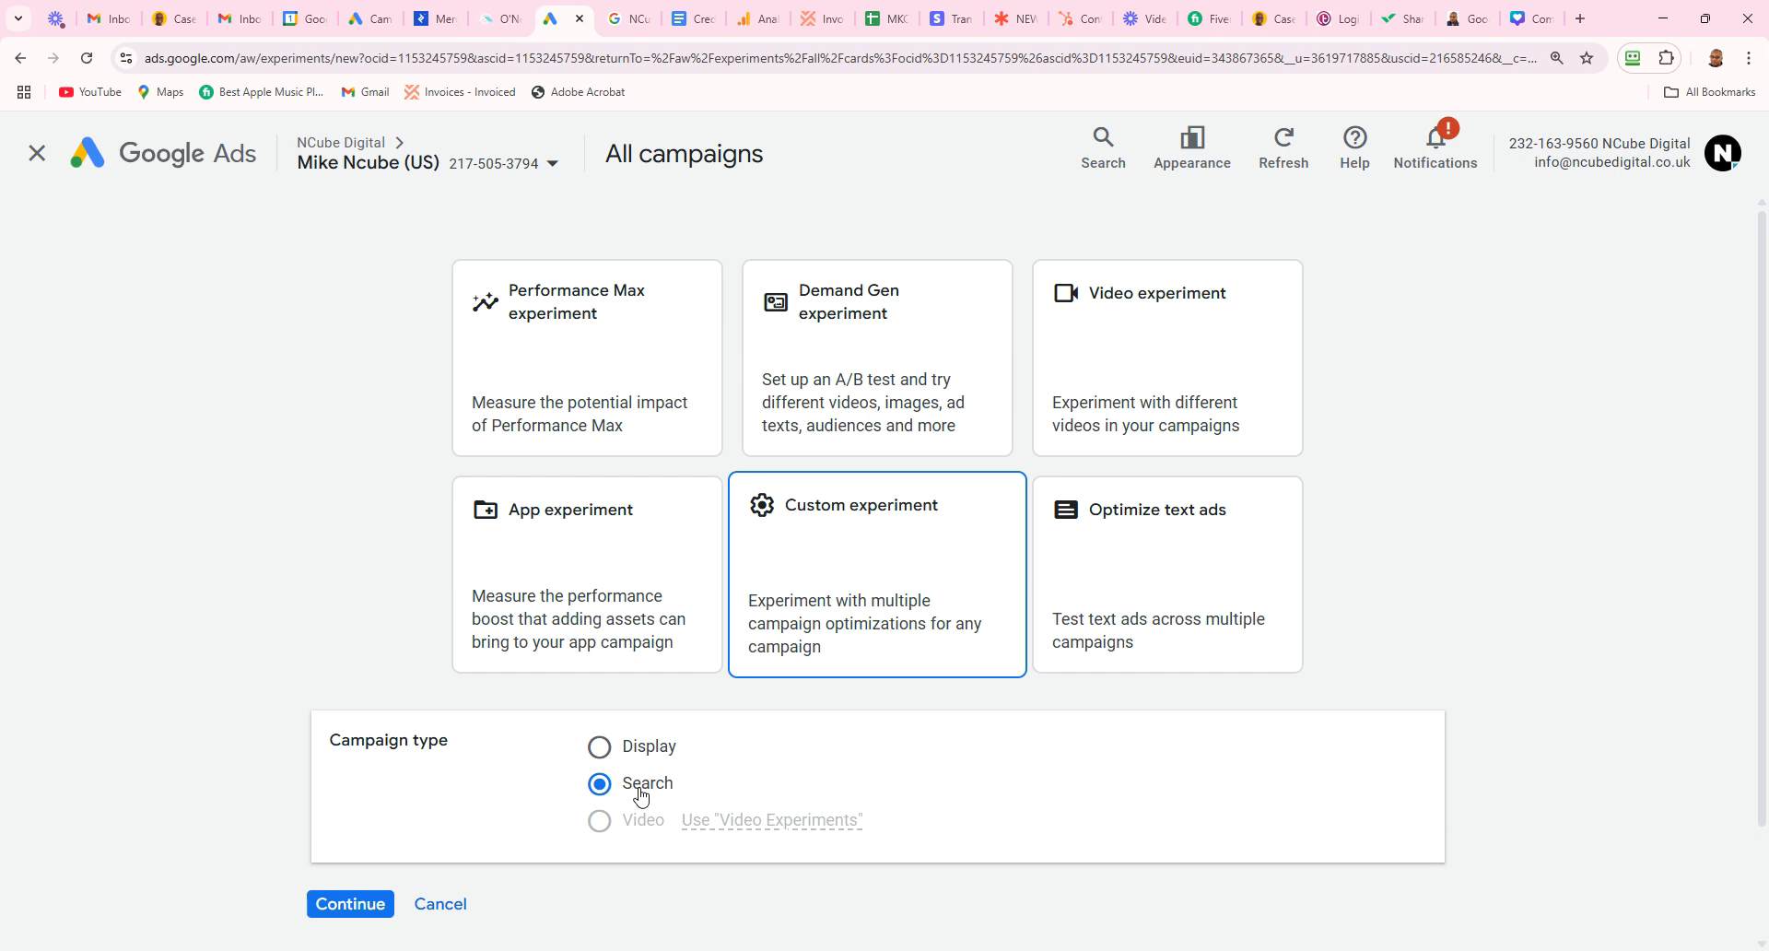
{"action": "left_click", "coordinate": [366, 908]}
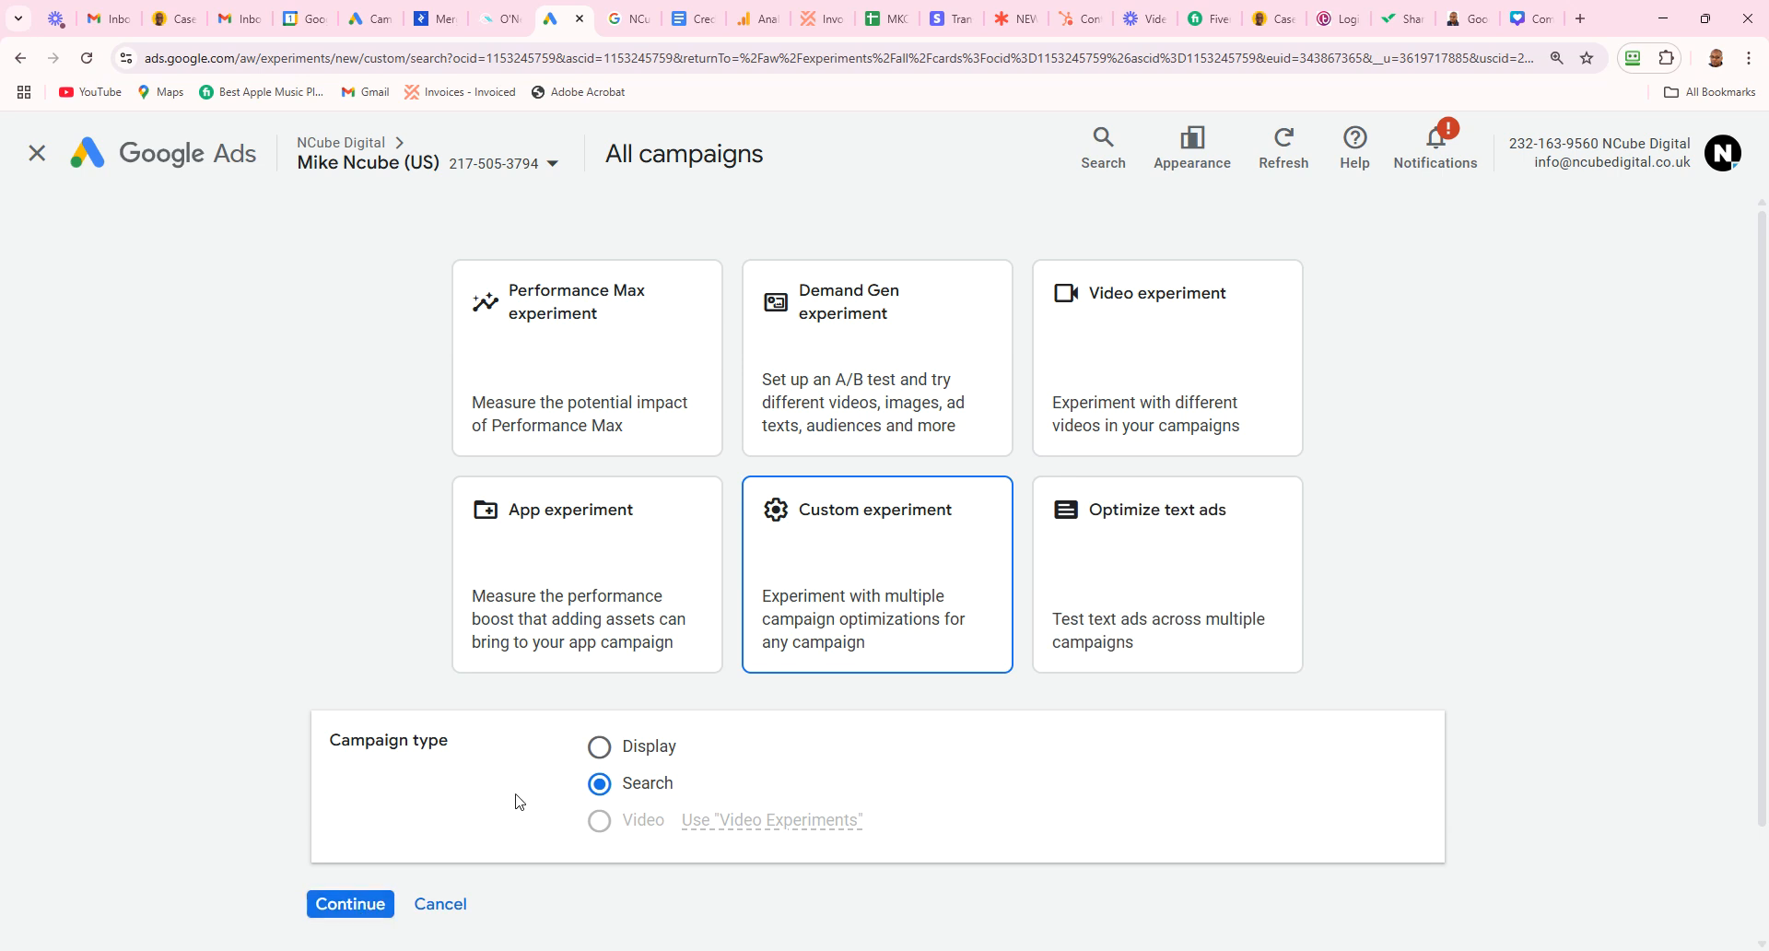
{"action": "left_click", "coordinate": [368, 899]}
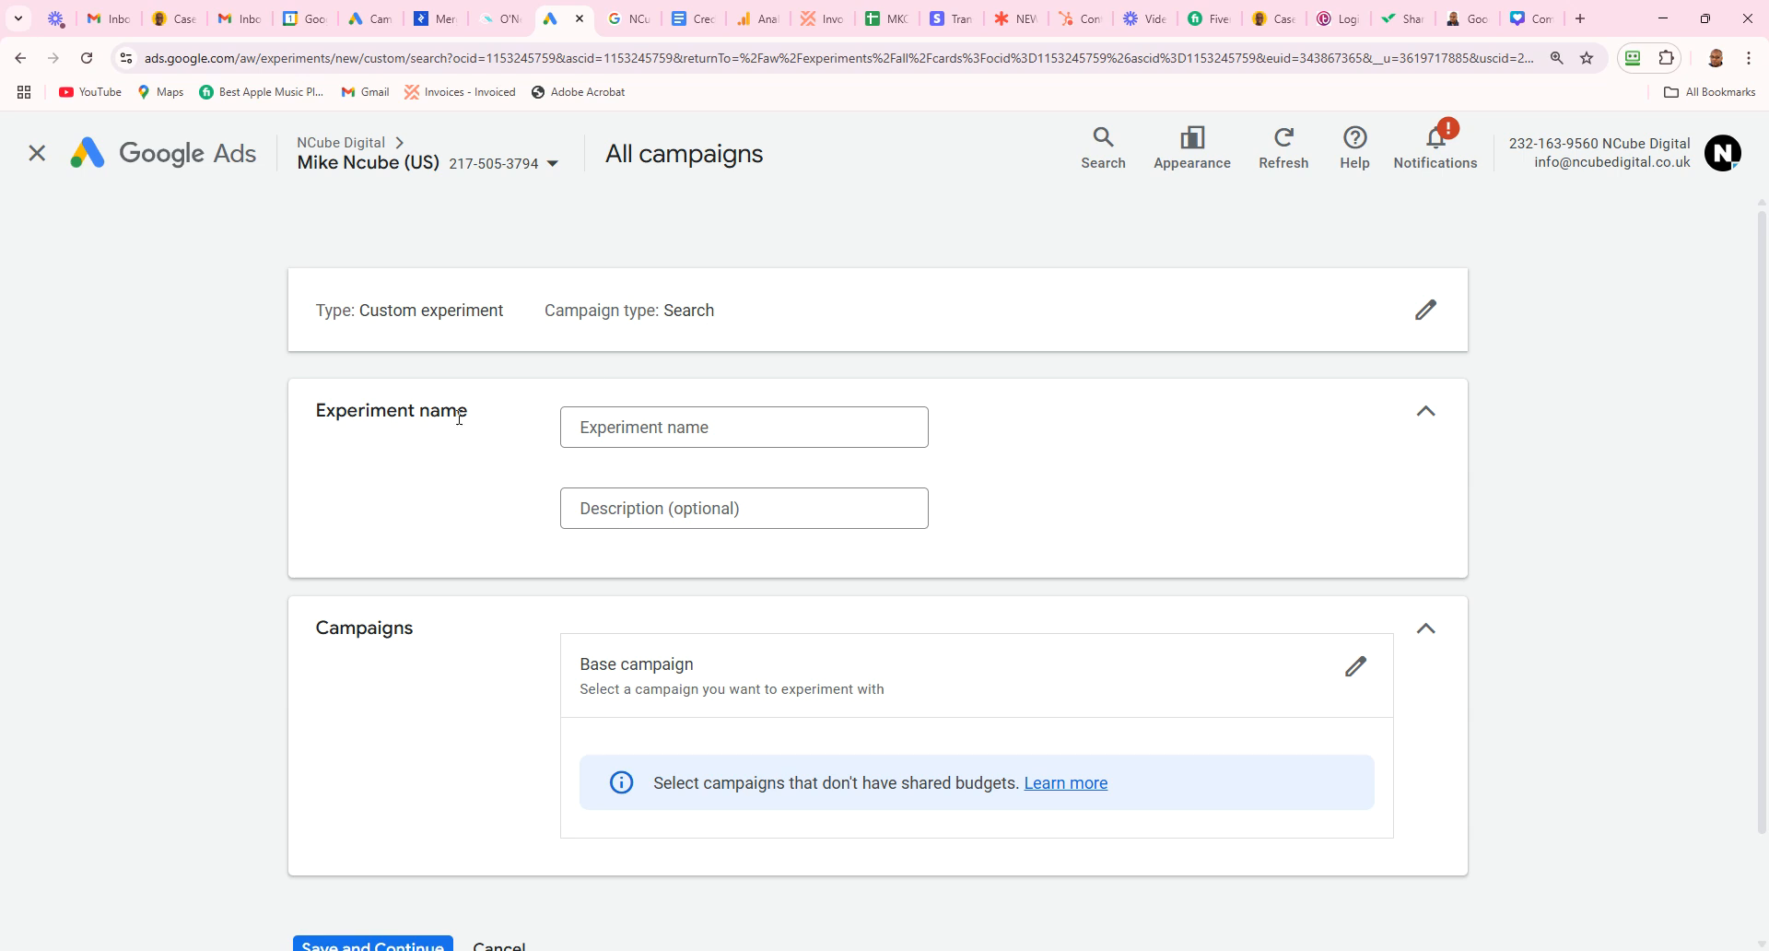
Step: Name the experiment "Max. Clicks", choose Google Ads Specialist as its base campaign, and save the setup
{"action": "left_click", "coordinate": [694, 431]}
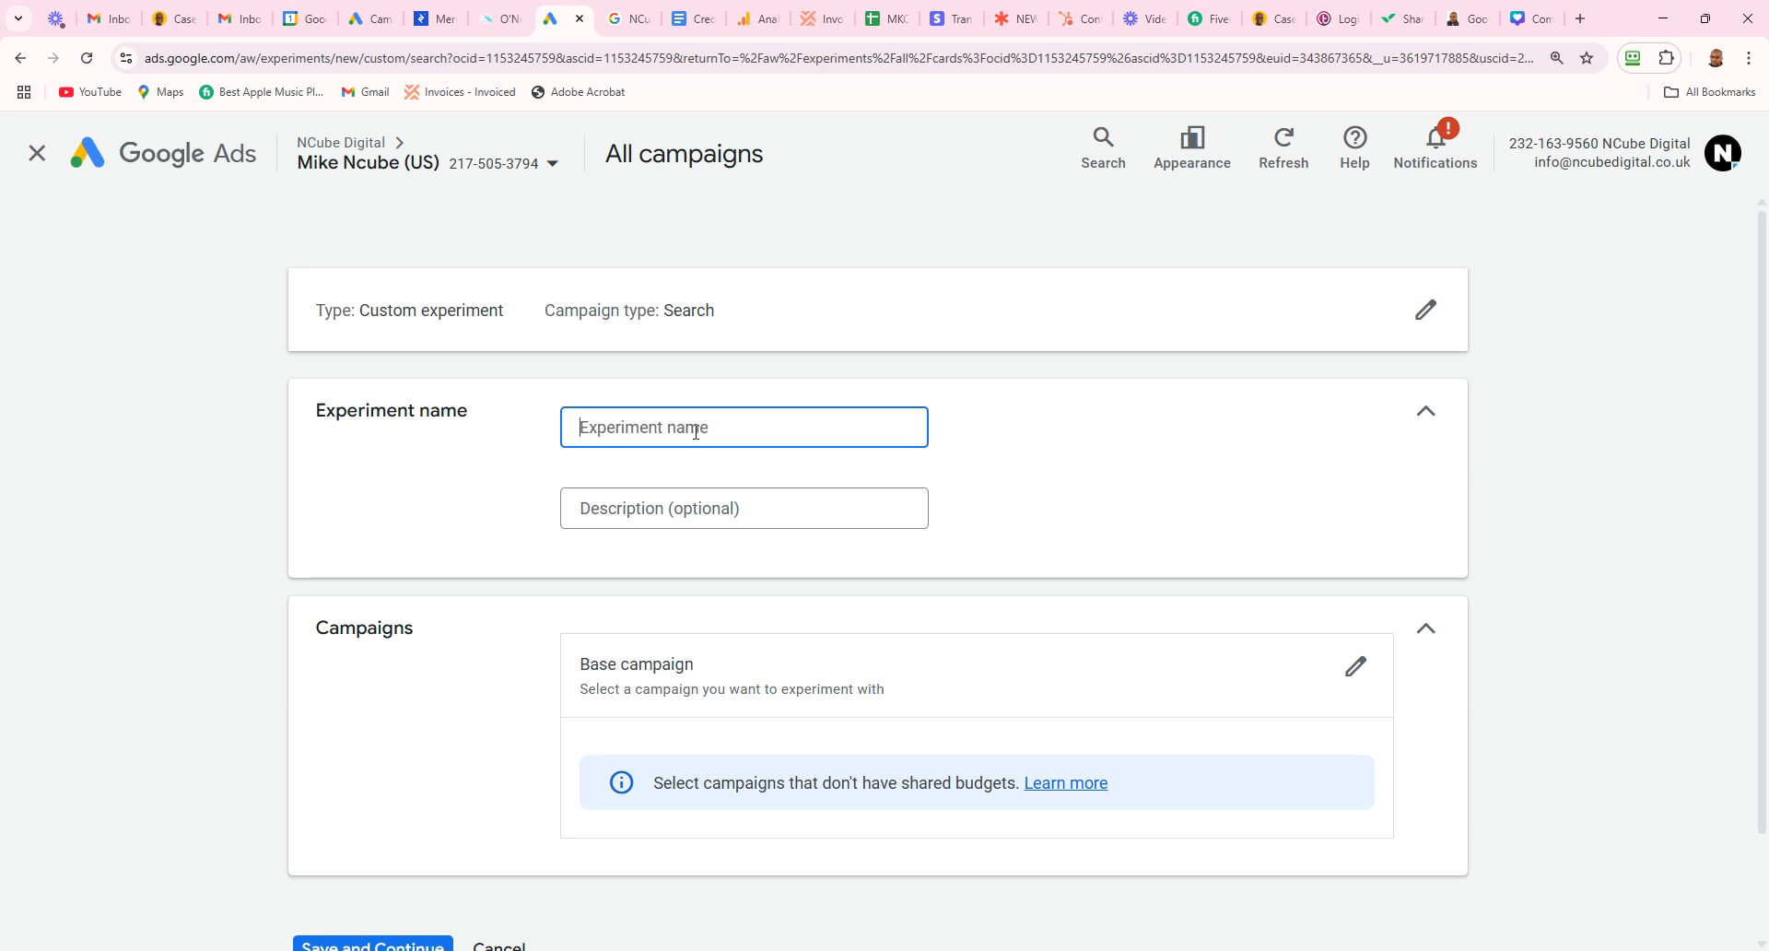
{"action": "type", "text": "Max. Clicks"}
{"action": "left_click", "coordinate": [1356, 669]}
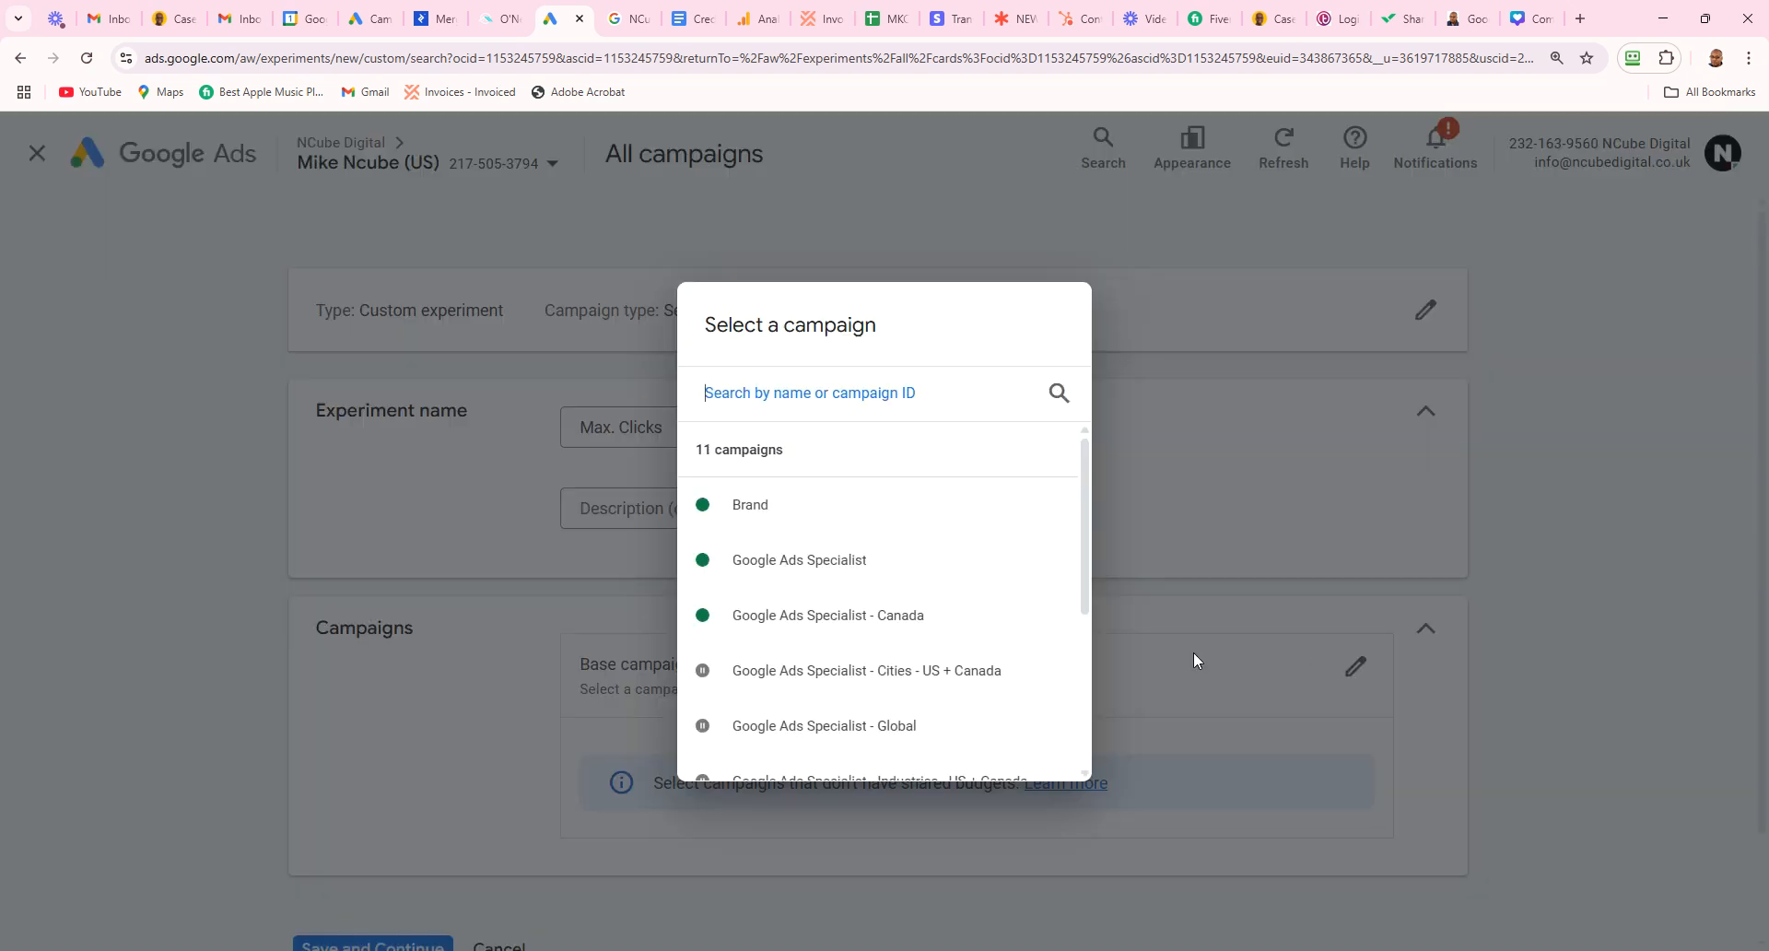
{"action": "left_click", "coordinate": [834, 568]}
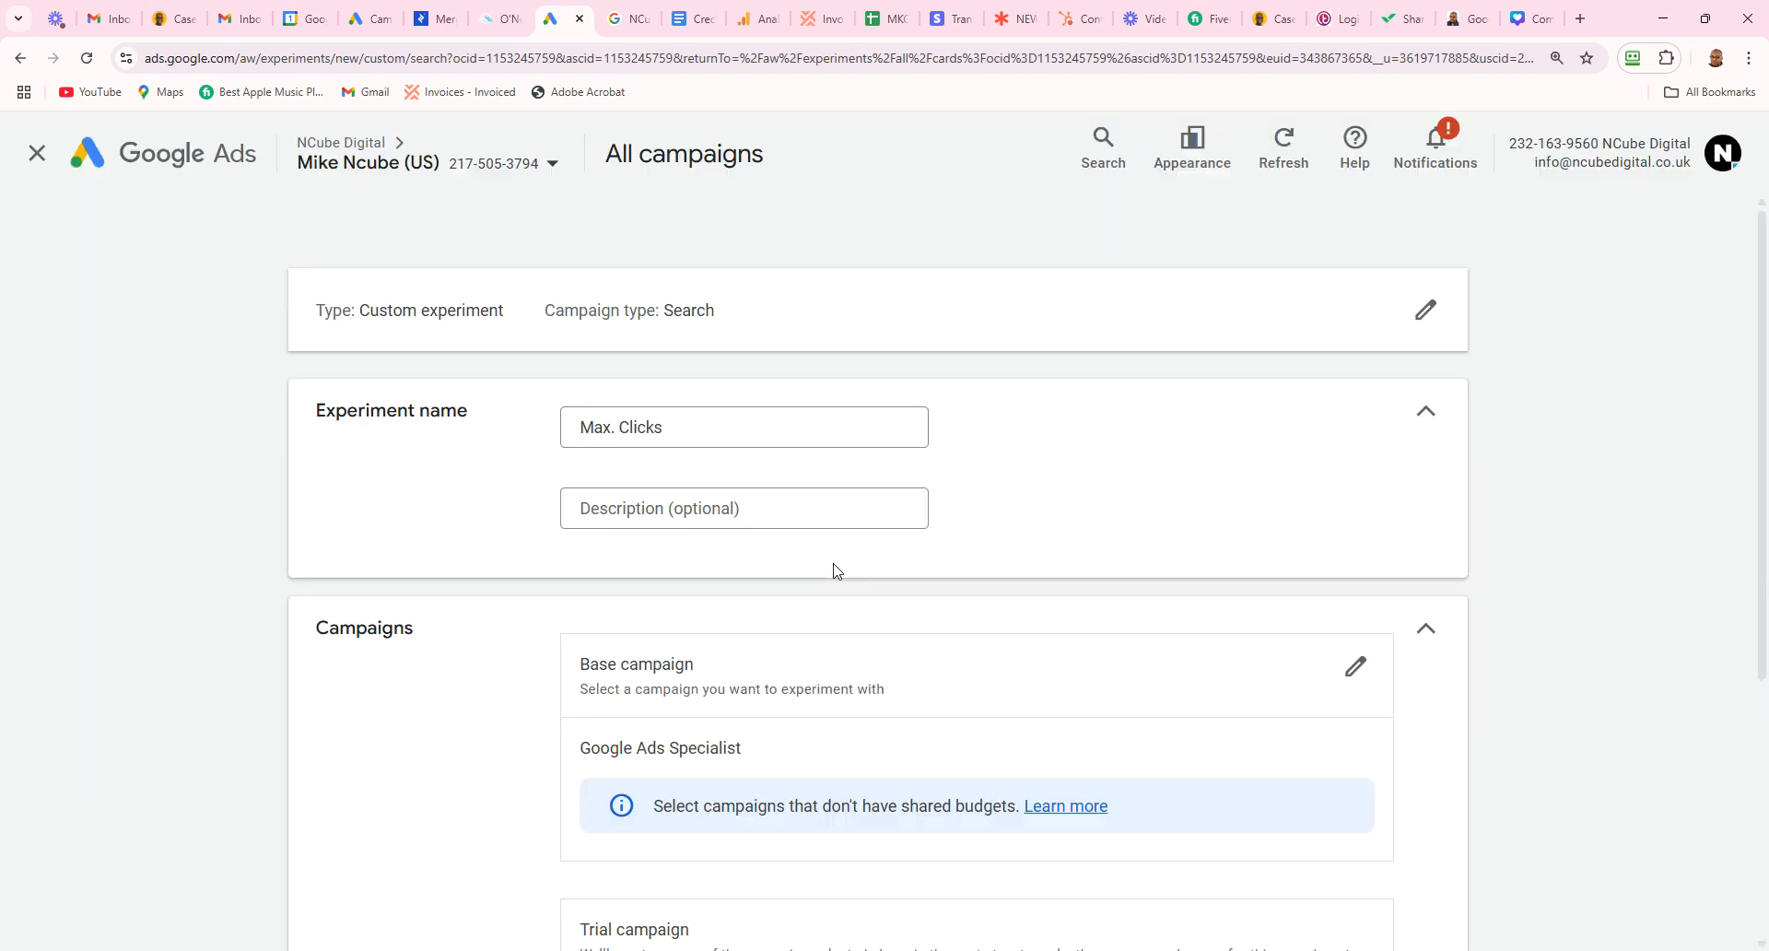
{"action": "left_click_drag", "start_coordinate": [1763, 595], "coordinate": [1764, 809]}
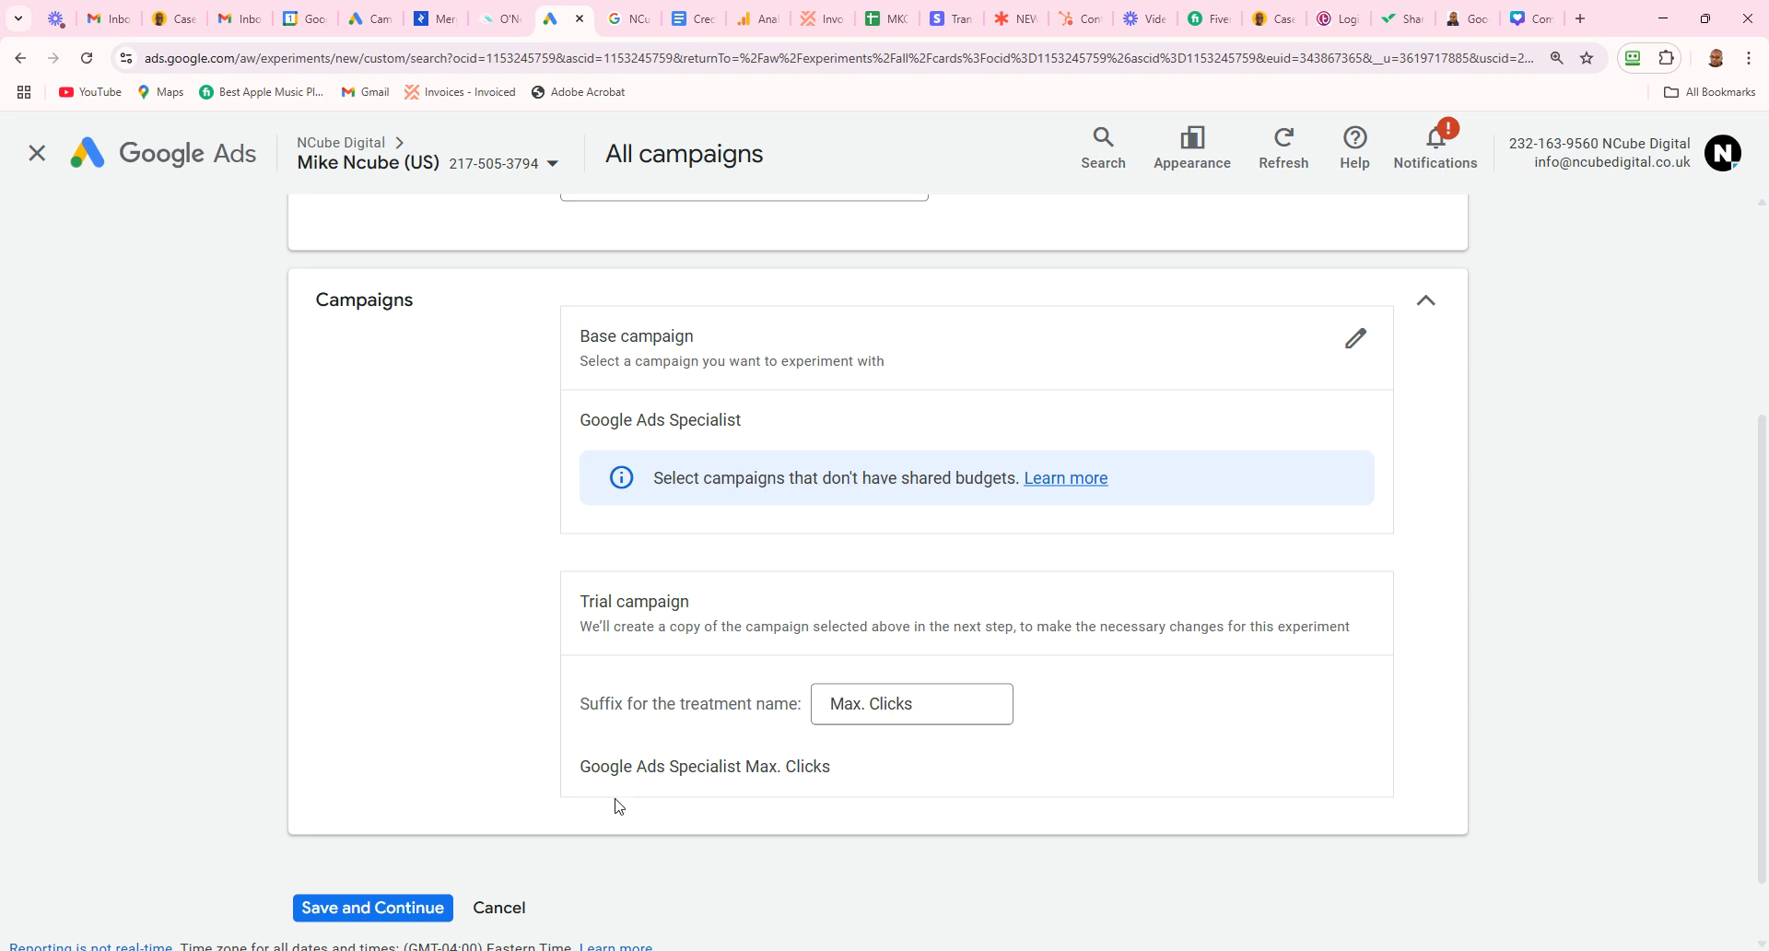
{"action": "left_click", "coordinate": [396, 910]}
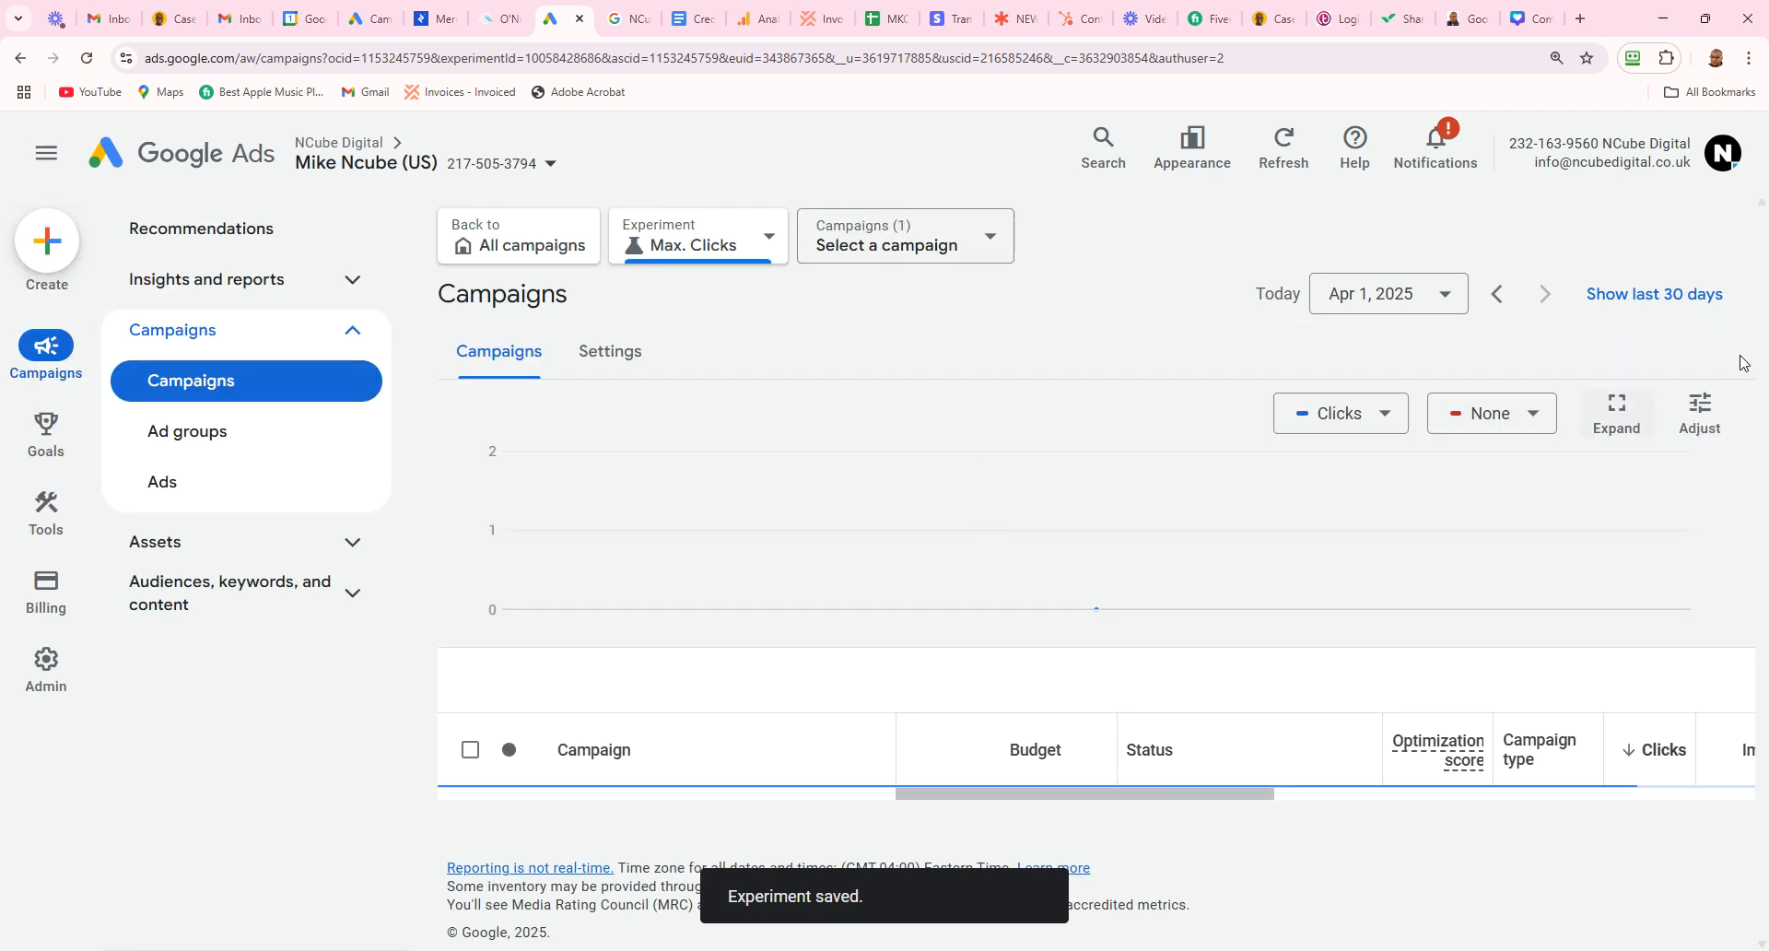
{"action": "left_click_drag", "start_coordinate": [1762, 351], "coordinate": [1763, 451]}
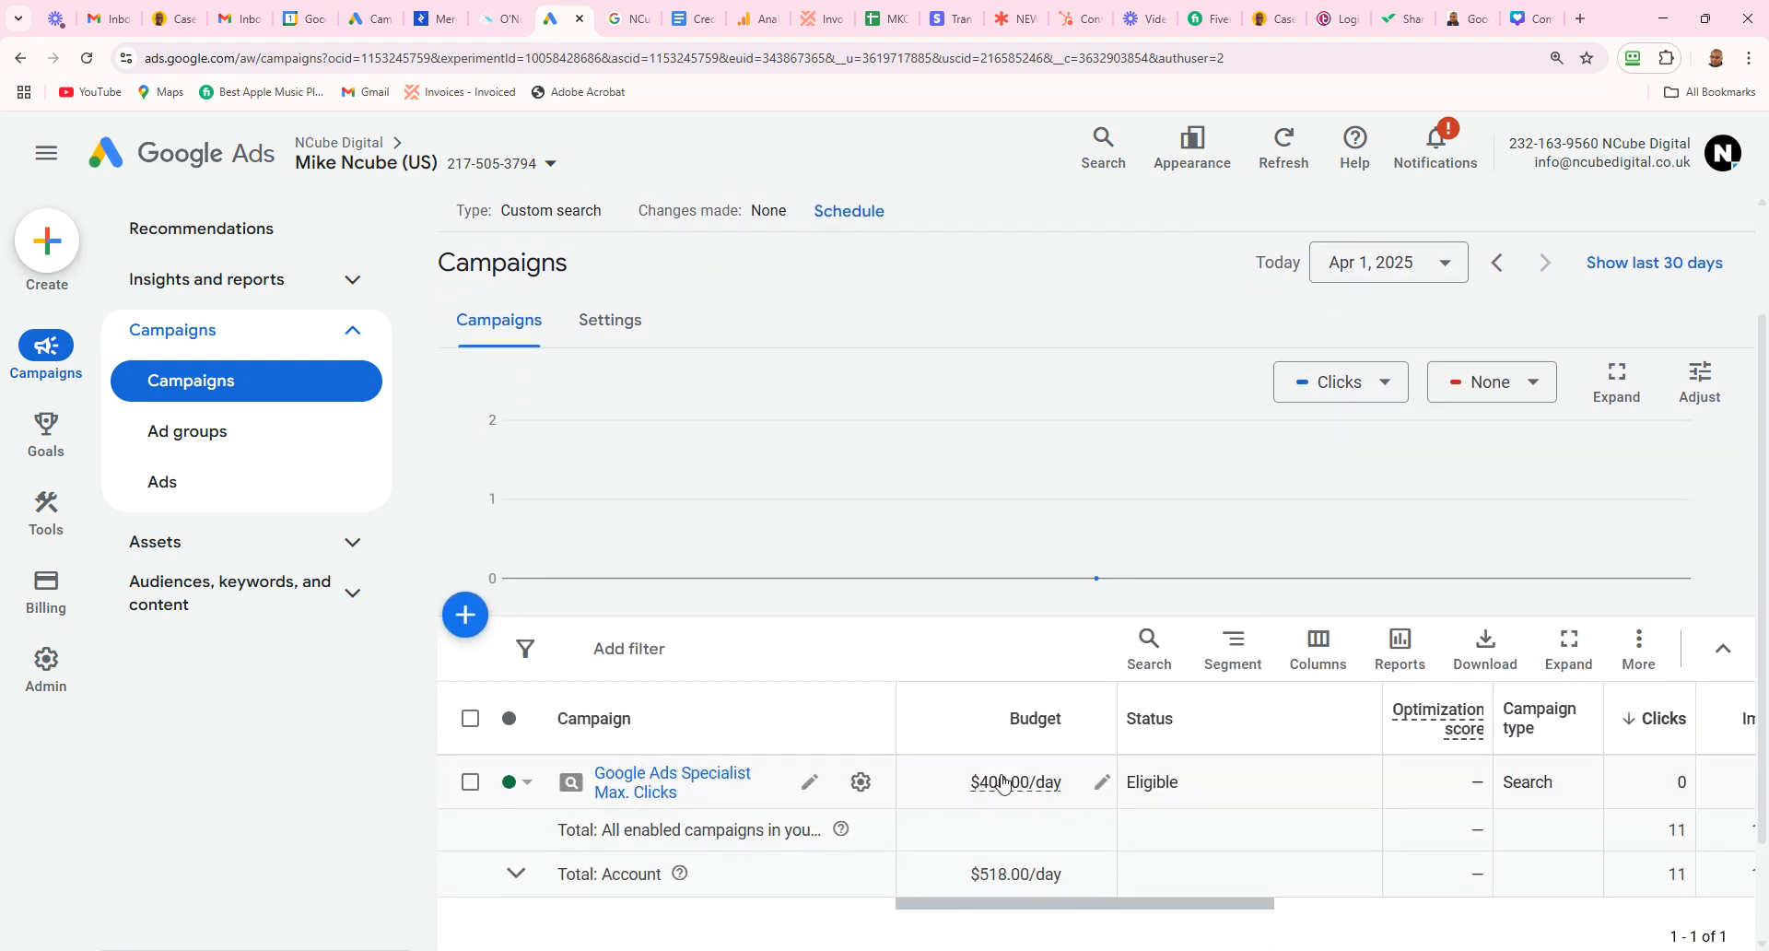
{"action": "mouse_move", "coordinate": [995, 783]}
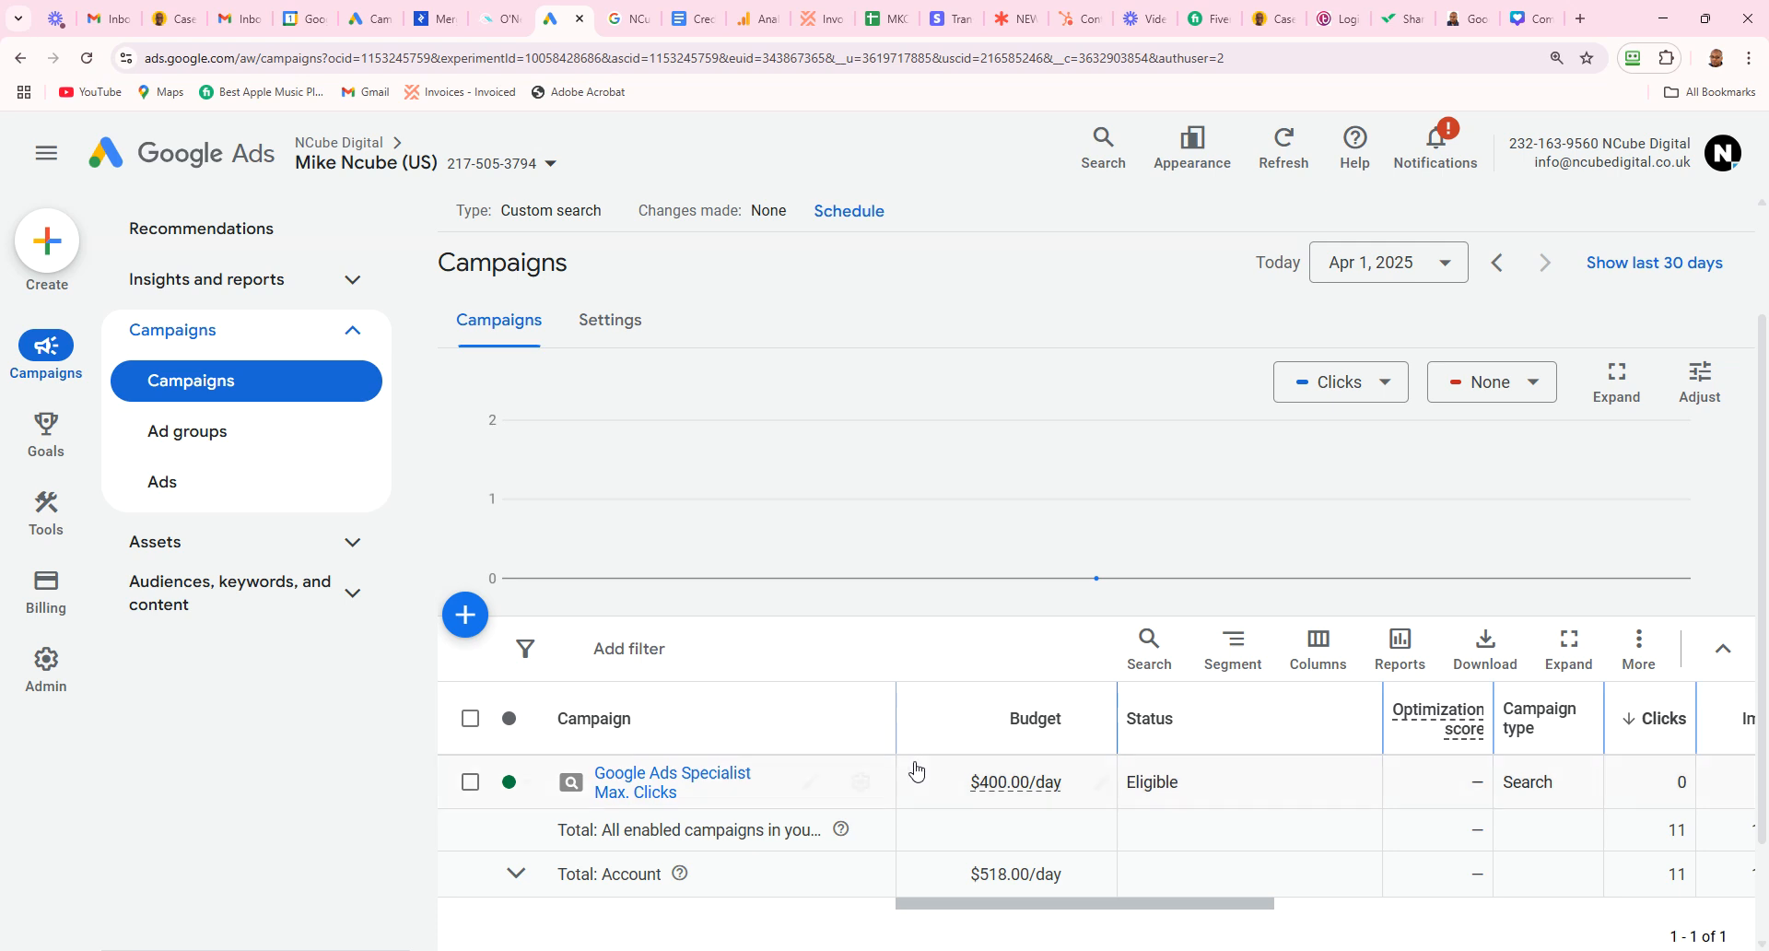
{"action": "left_click", "coordinate": [811, 783]}
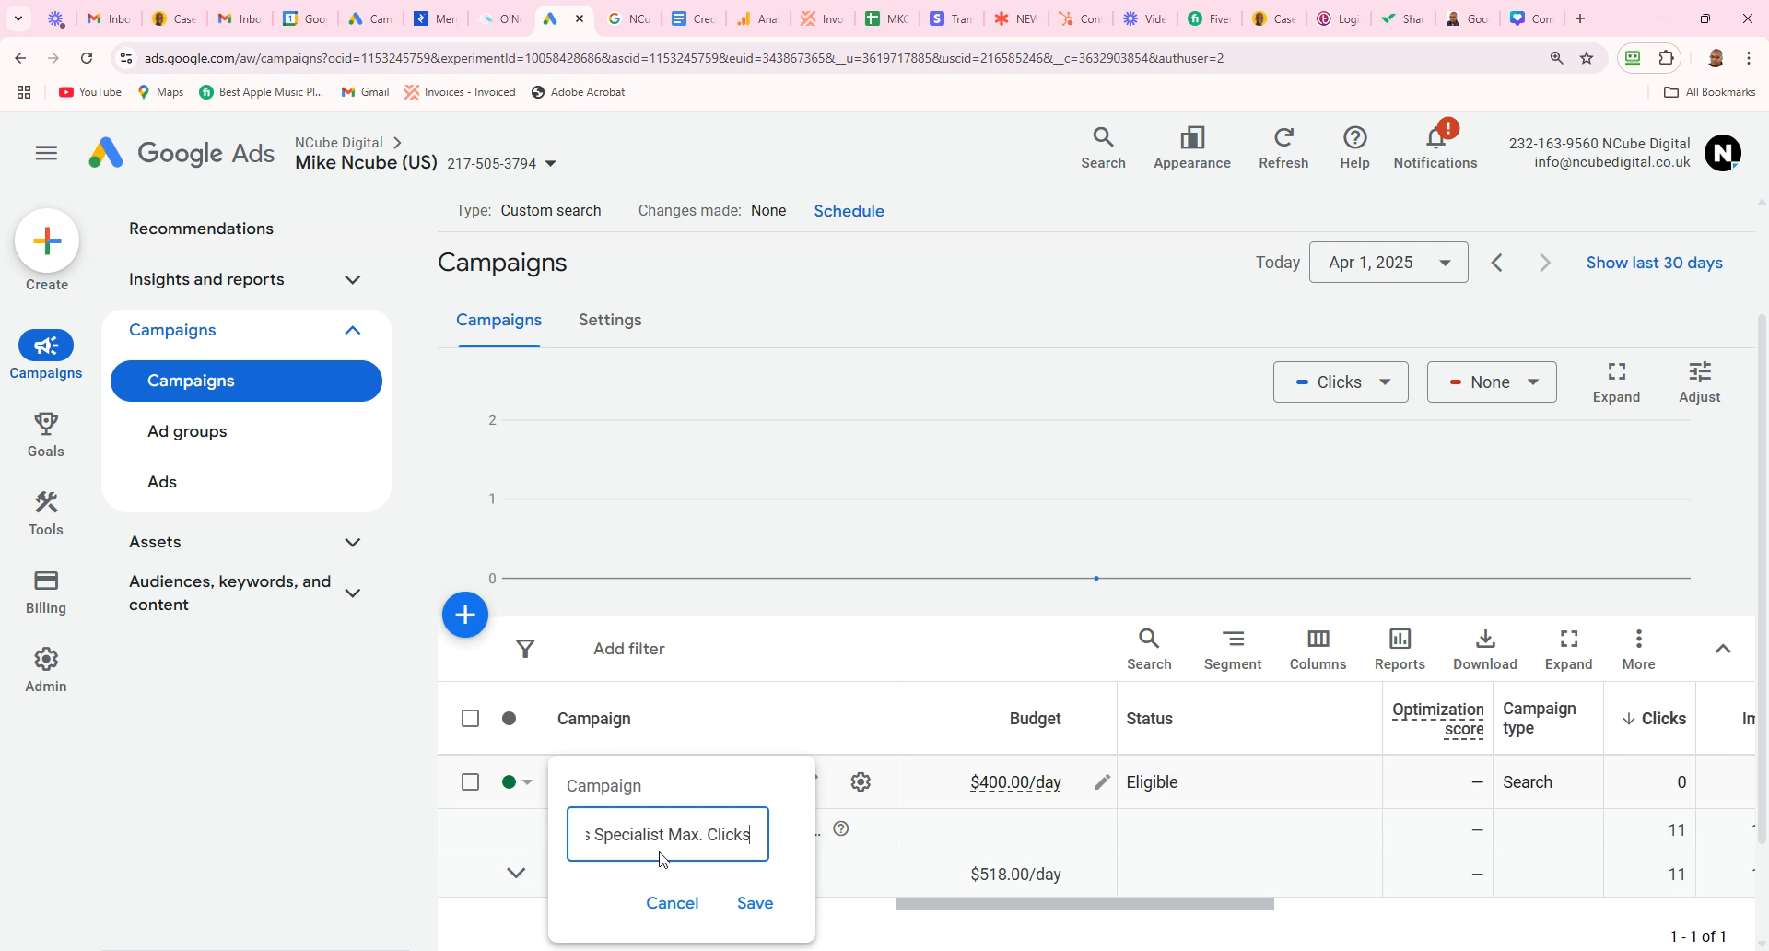
{"action": "left_click", "coordinate": [672, 903]}
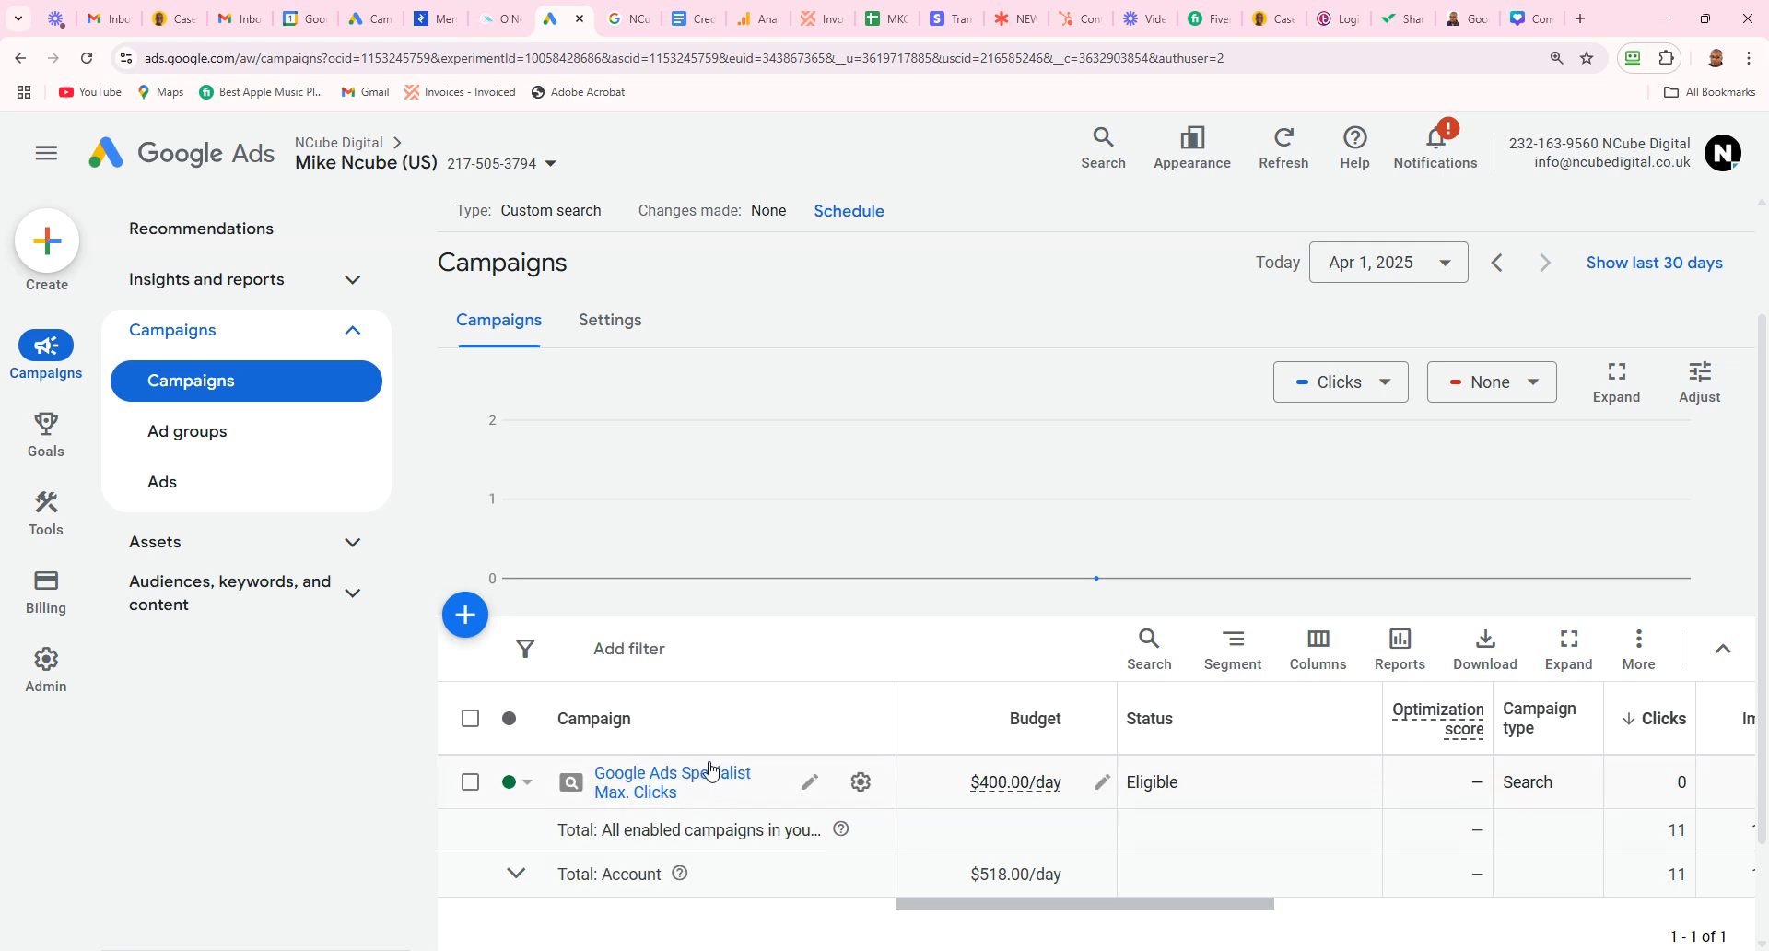
{"action": "scroll", "coordinate": [1765, 611], "scroll_direction": "up", "scroll_amount": 2}
{"action": "left_click_drag", "start_coordinate": [1766, 611], "coordinate": [1765, 533]}
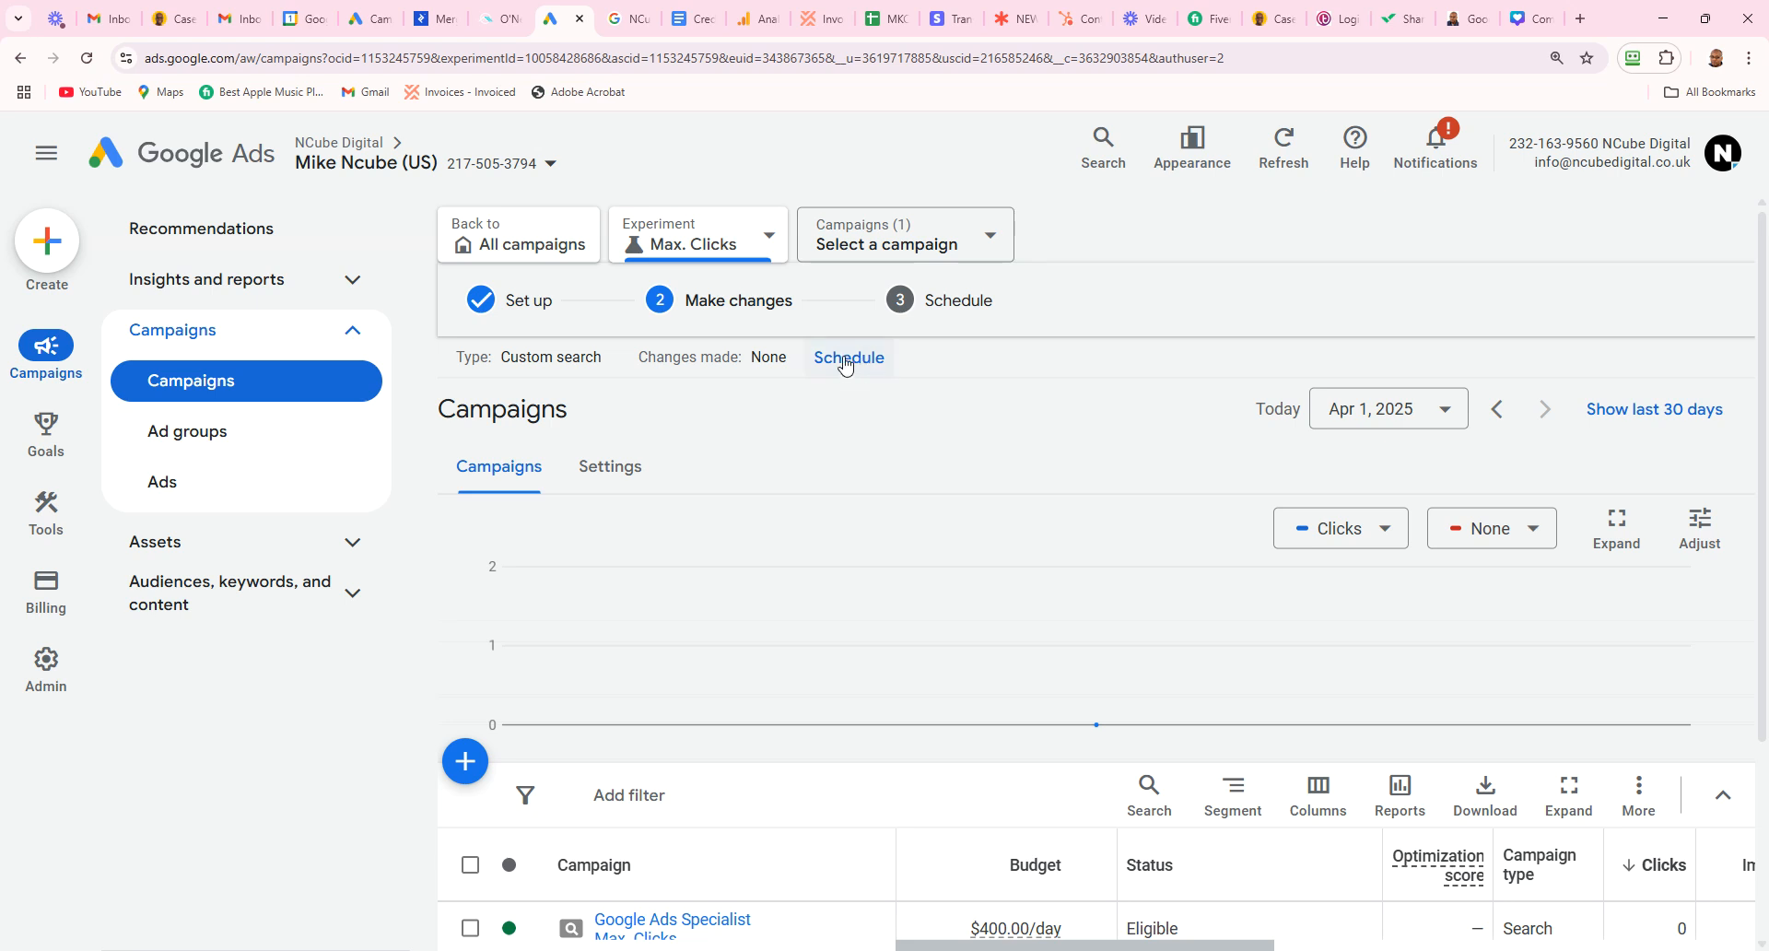
Step: Change the bid strategy to Maximize clicks in the settings of the Google Ads Specialist Max. Clicks trial campaign and save it
{"action": "left_click", "coordinate": [611, 474]}
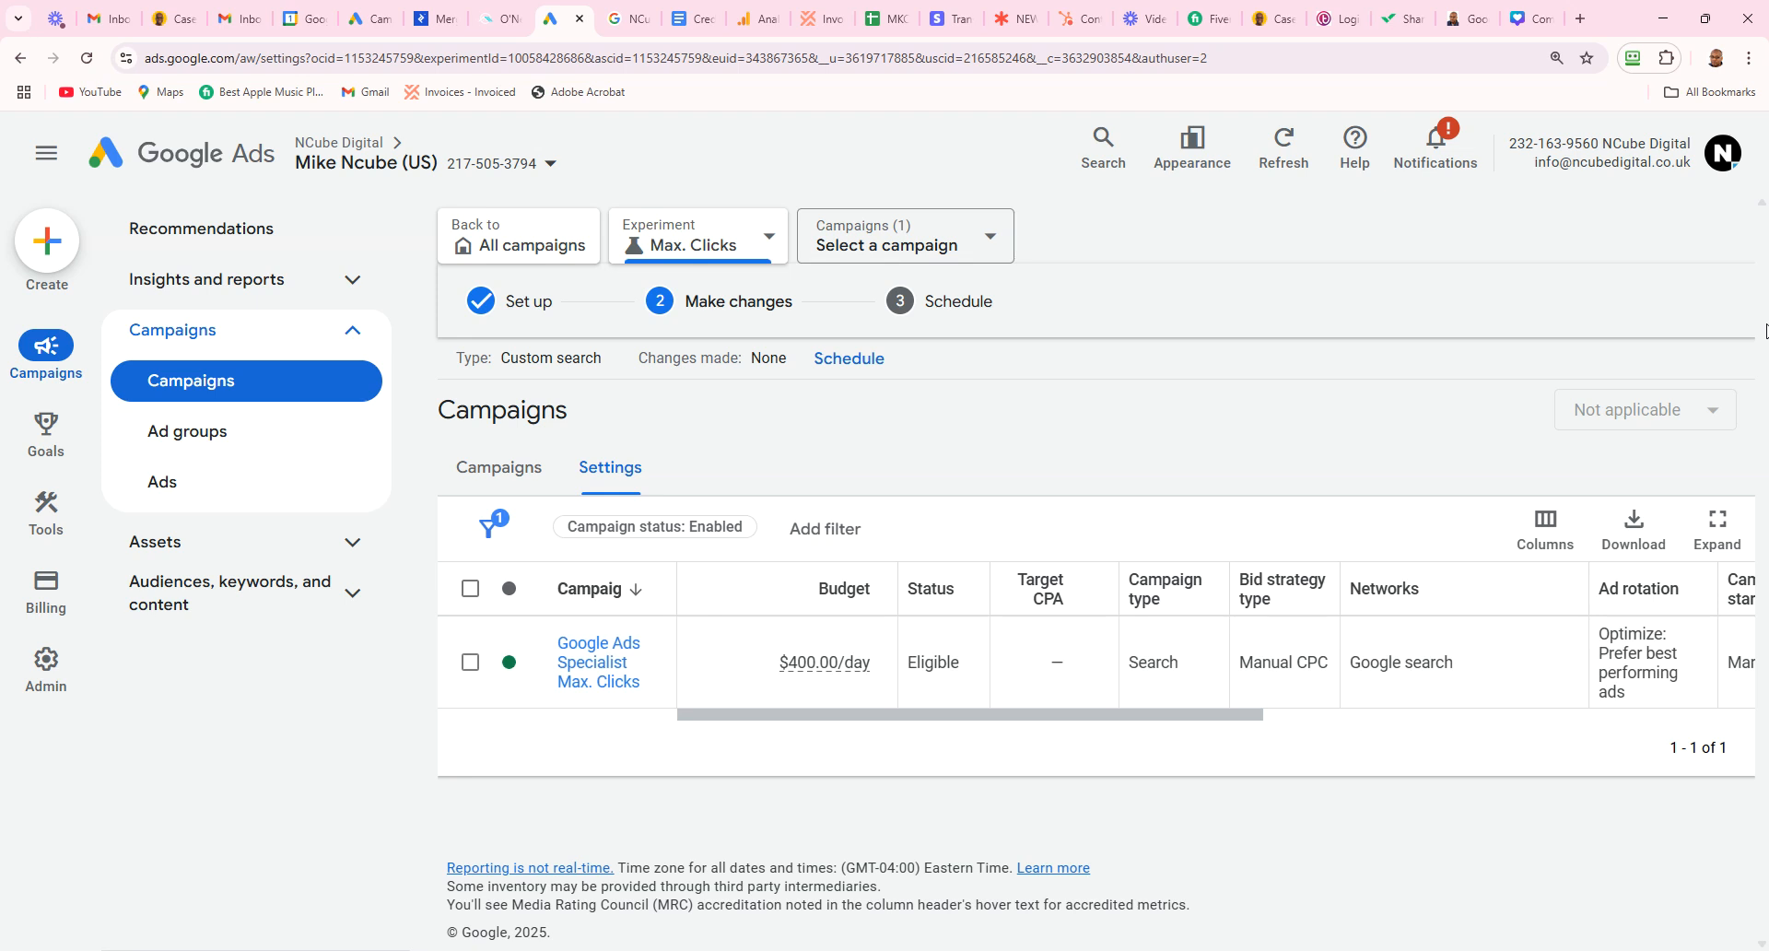
{"action": "left_click", "coordinate": [601, 658]}
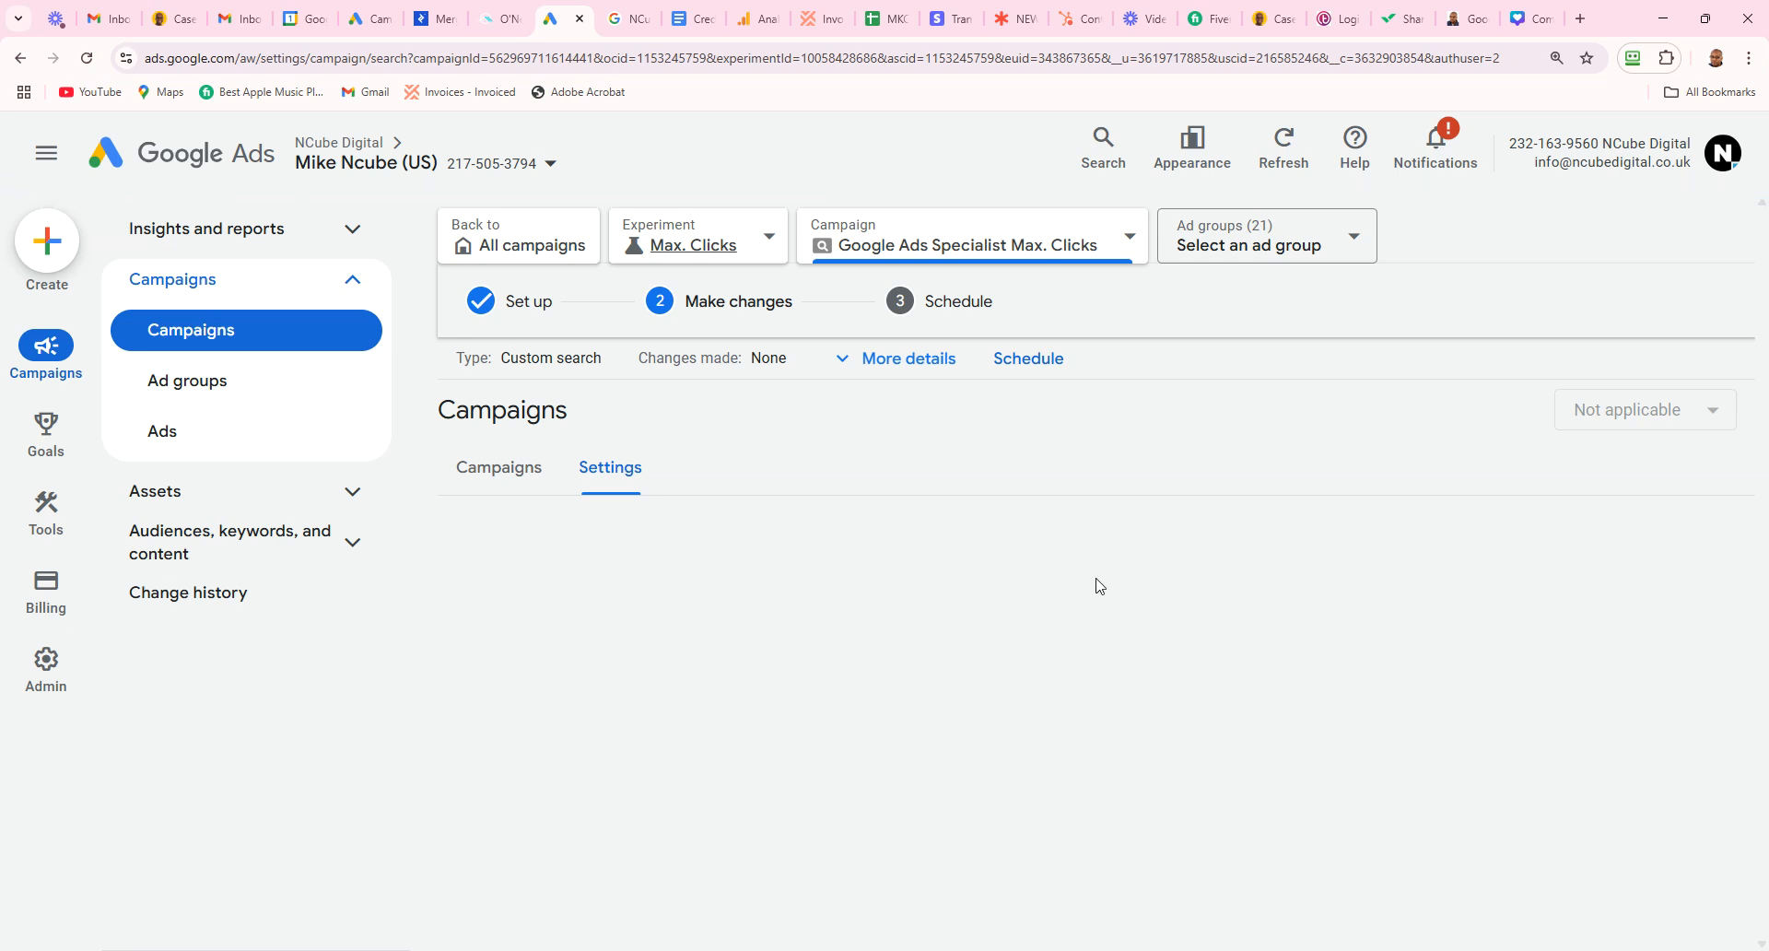
{"action": "scroll", "coordinate": [1764, 500], "scroll_direction": "down", "scroll_amount": 4}
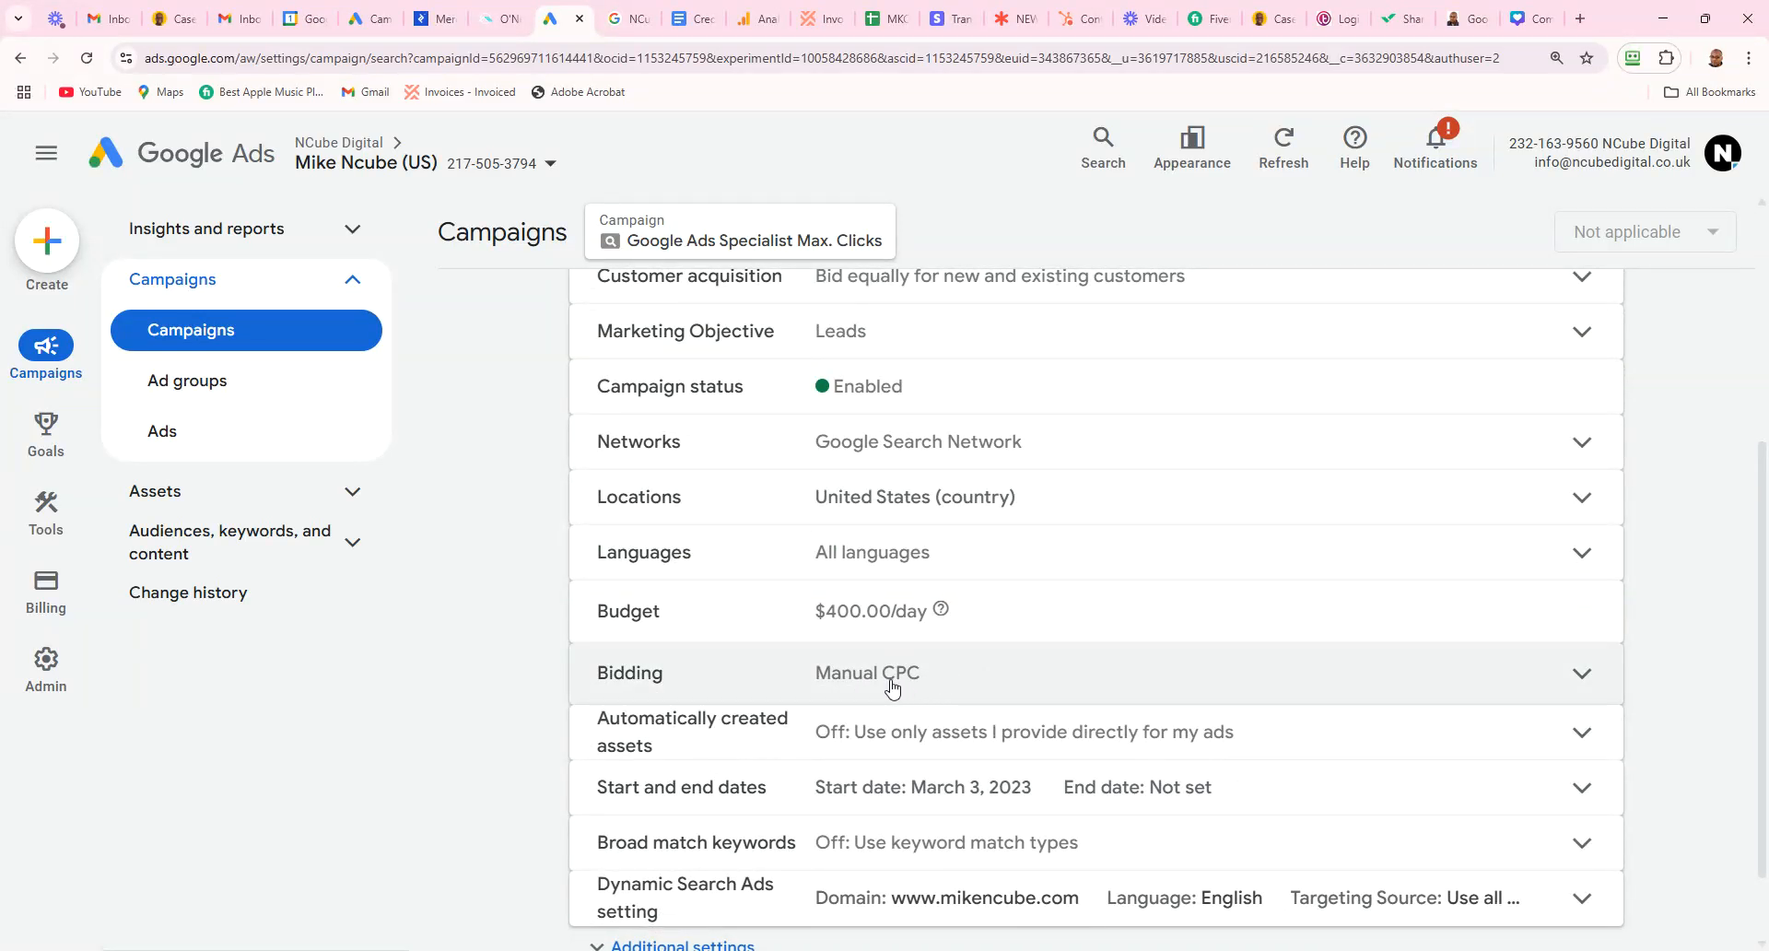
{"action": "left_click", "coordinate": [1088, 691]}
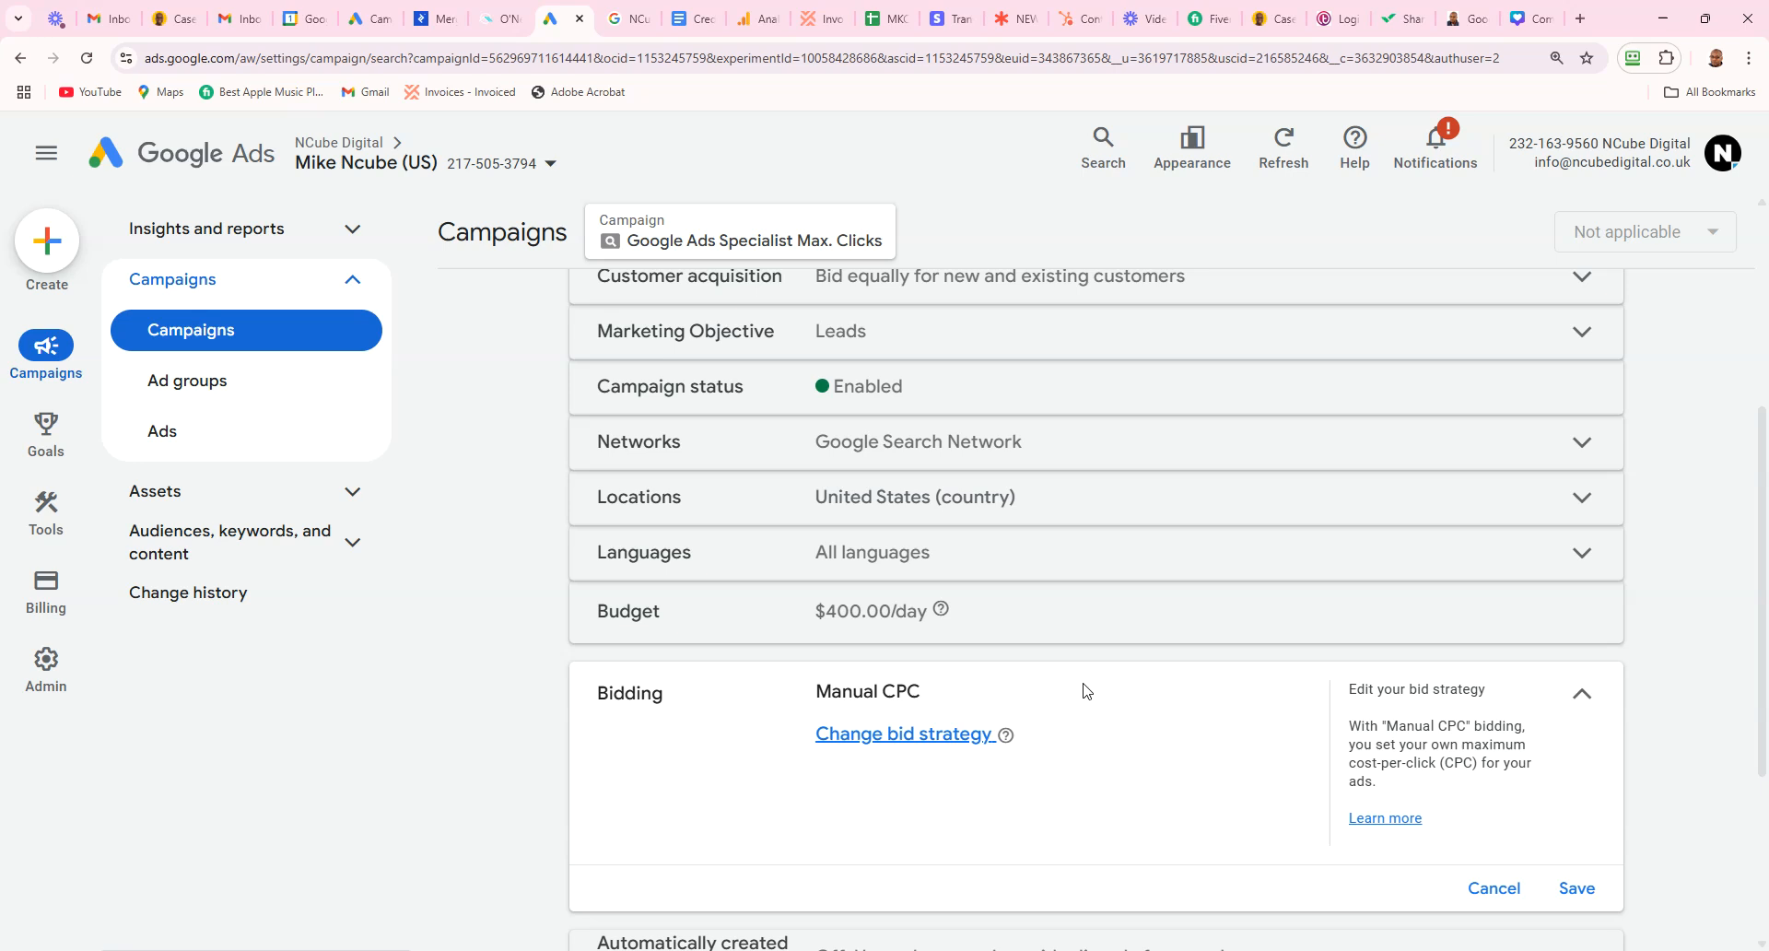
{"action": "left_click", "coordinate": [917, 737]}
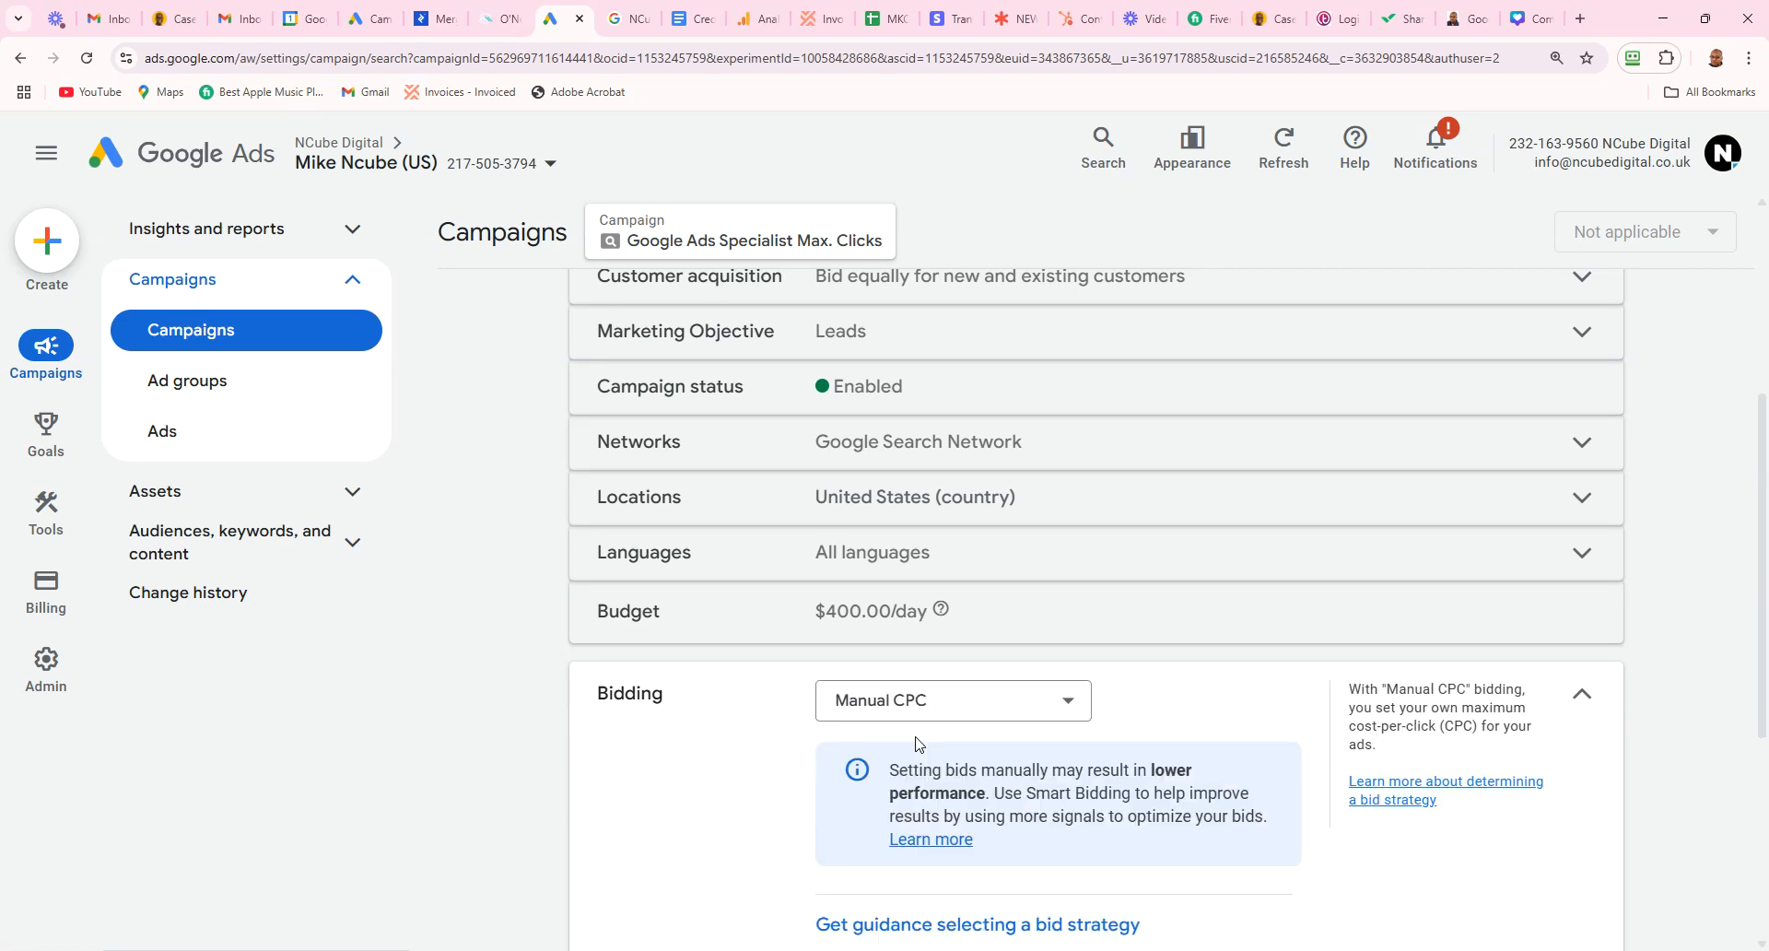
{"action": "left_click", "coordinate": [1004, 711]}
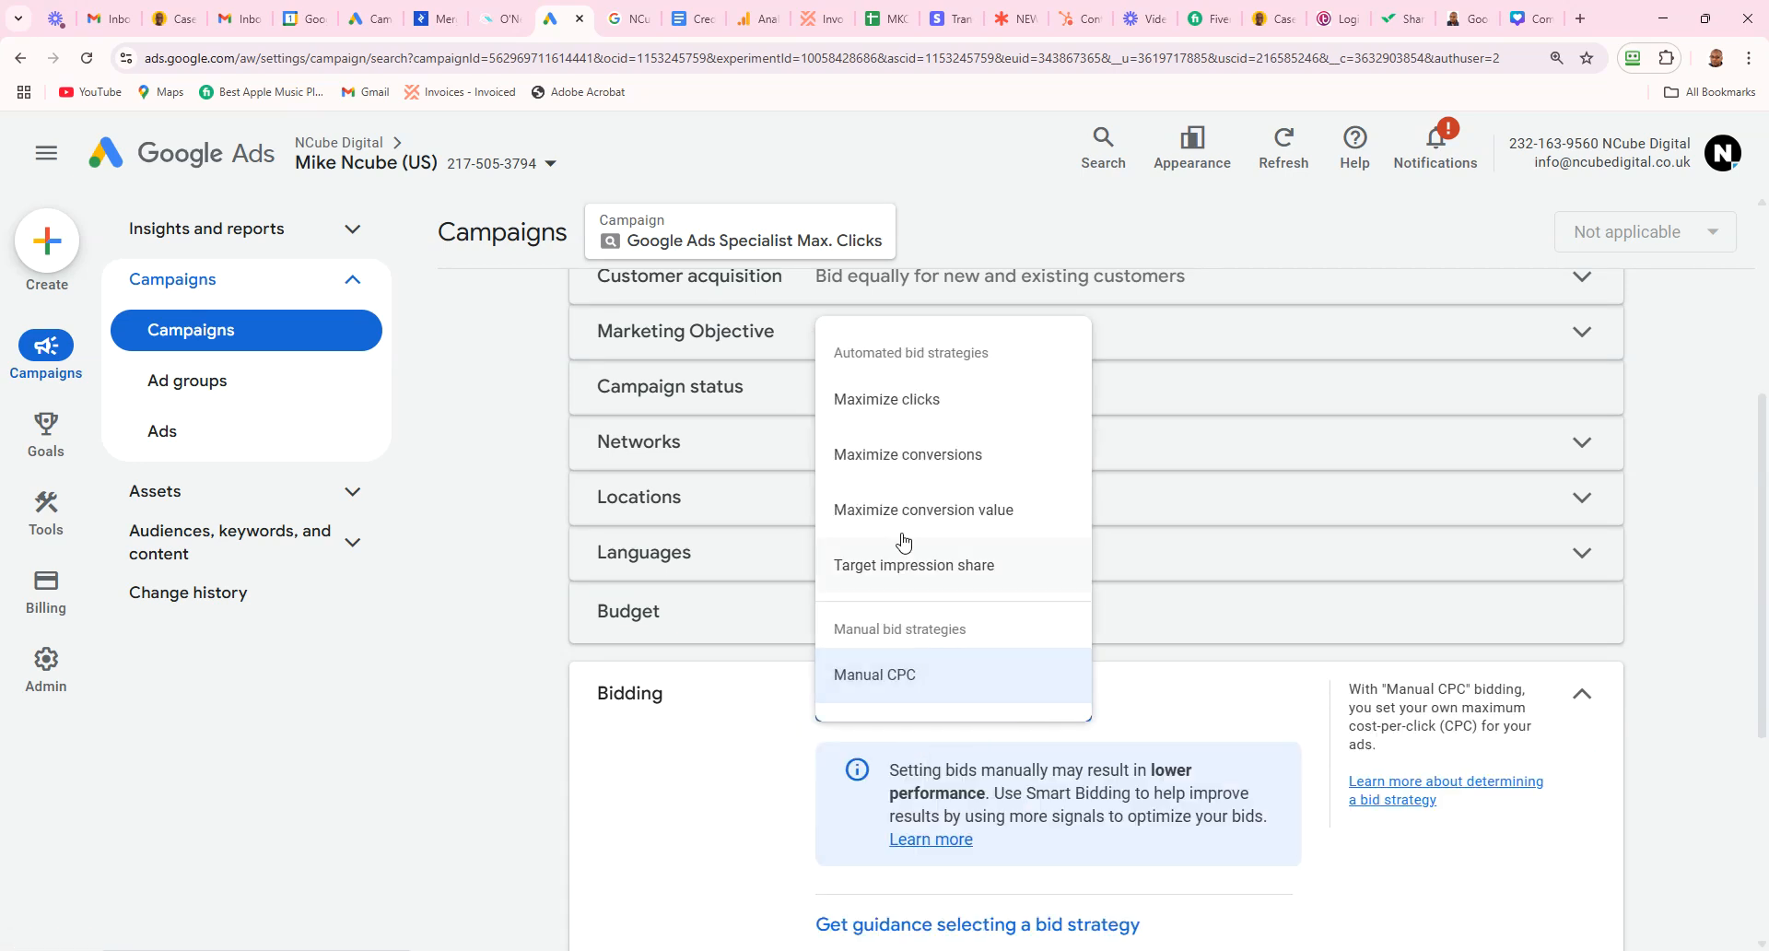
{"action": "left_click", "coordinate": [901, 401]}
{"action": "left_click_drag", "start_coordinate": [1761, 620], "coordinate": [1763, 712]}
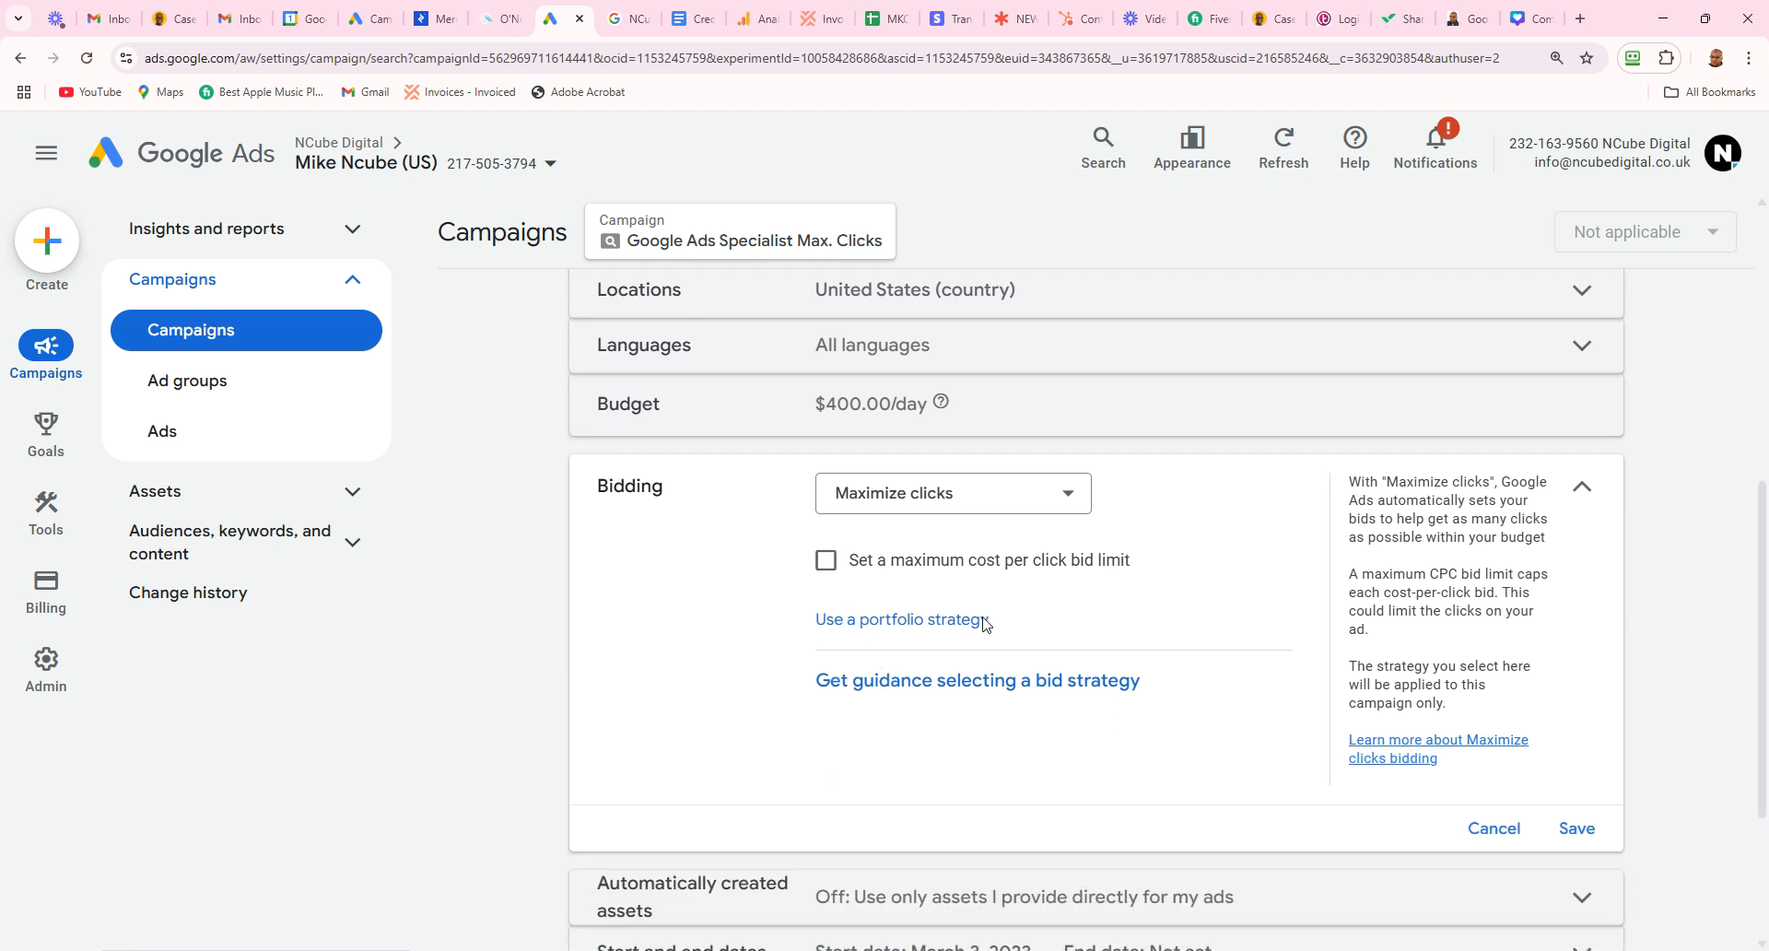
{"action": "left_click", "coordinate": [1574, 831]}
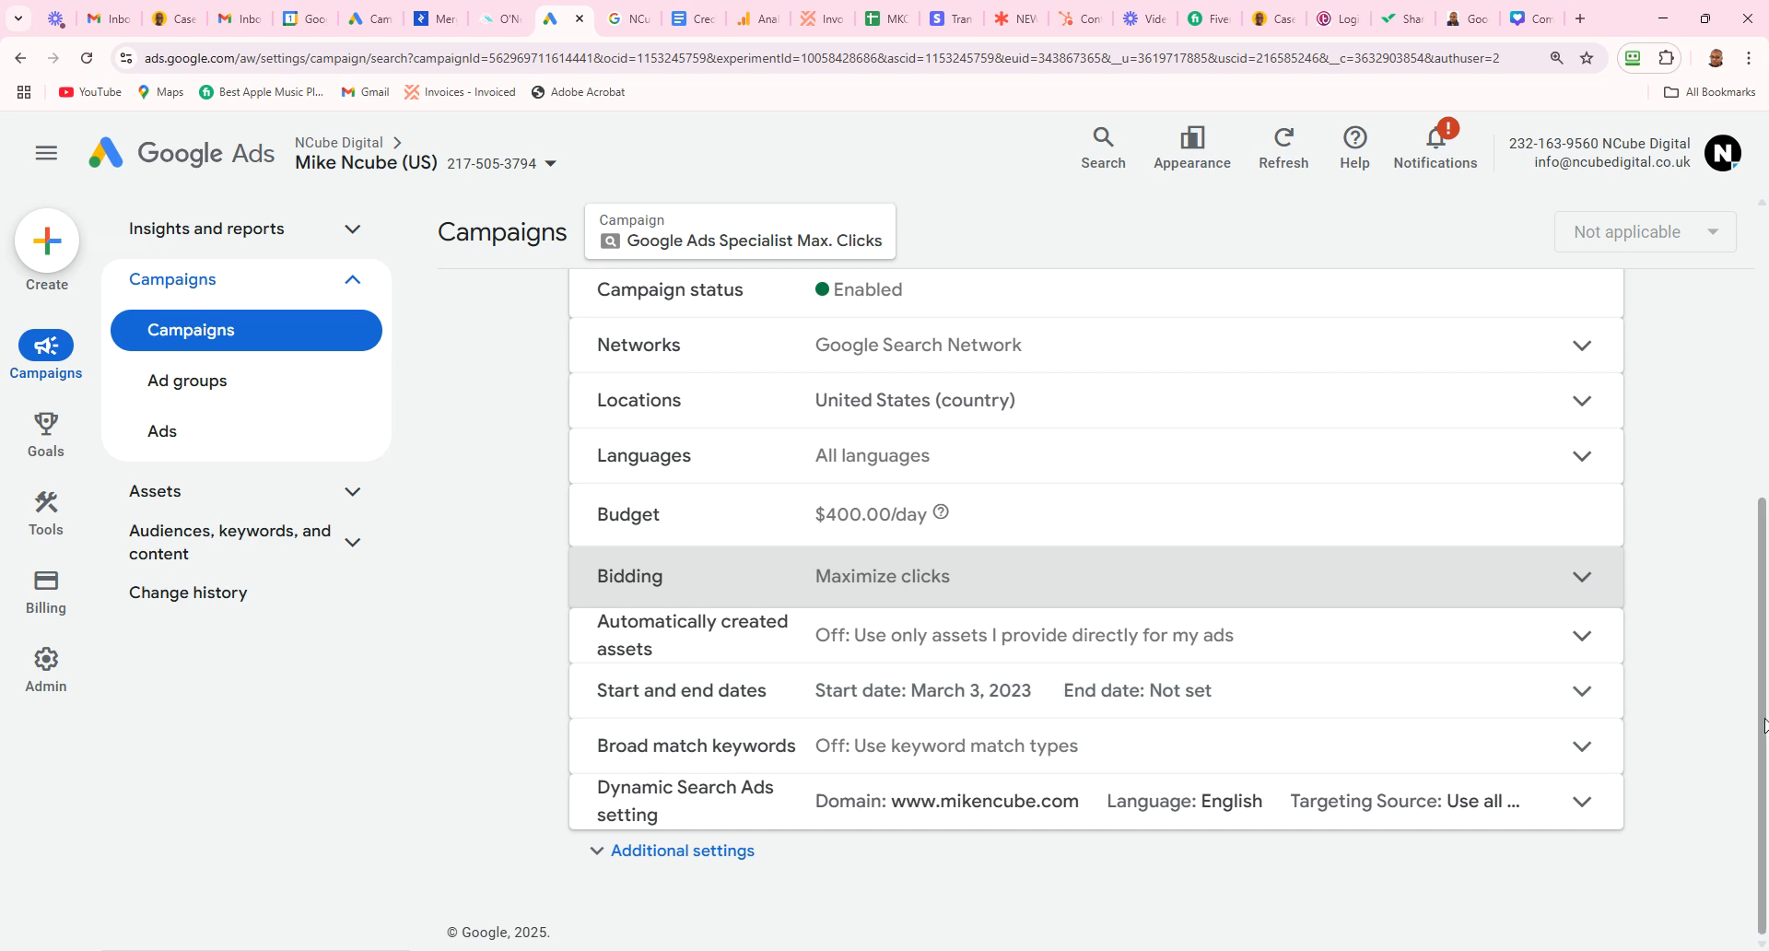
Step: Look over the trial campaign's settings and proceed to scheduling the Max. Clicks experiment
{"action": "left_click_drag", "start_coordinate": [1763, 728], "coordinate": [1763, 438]}
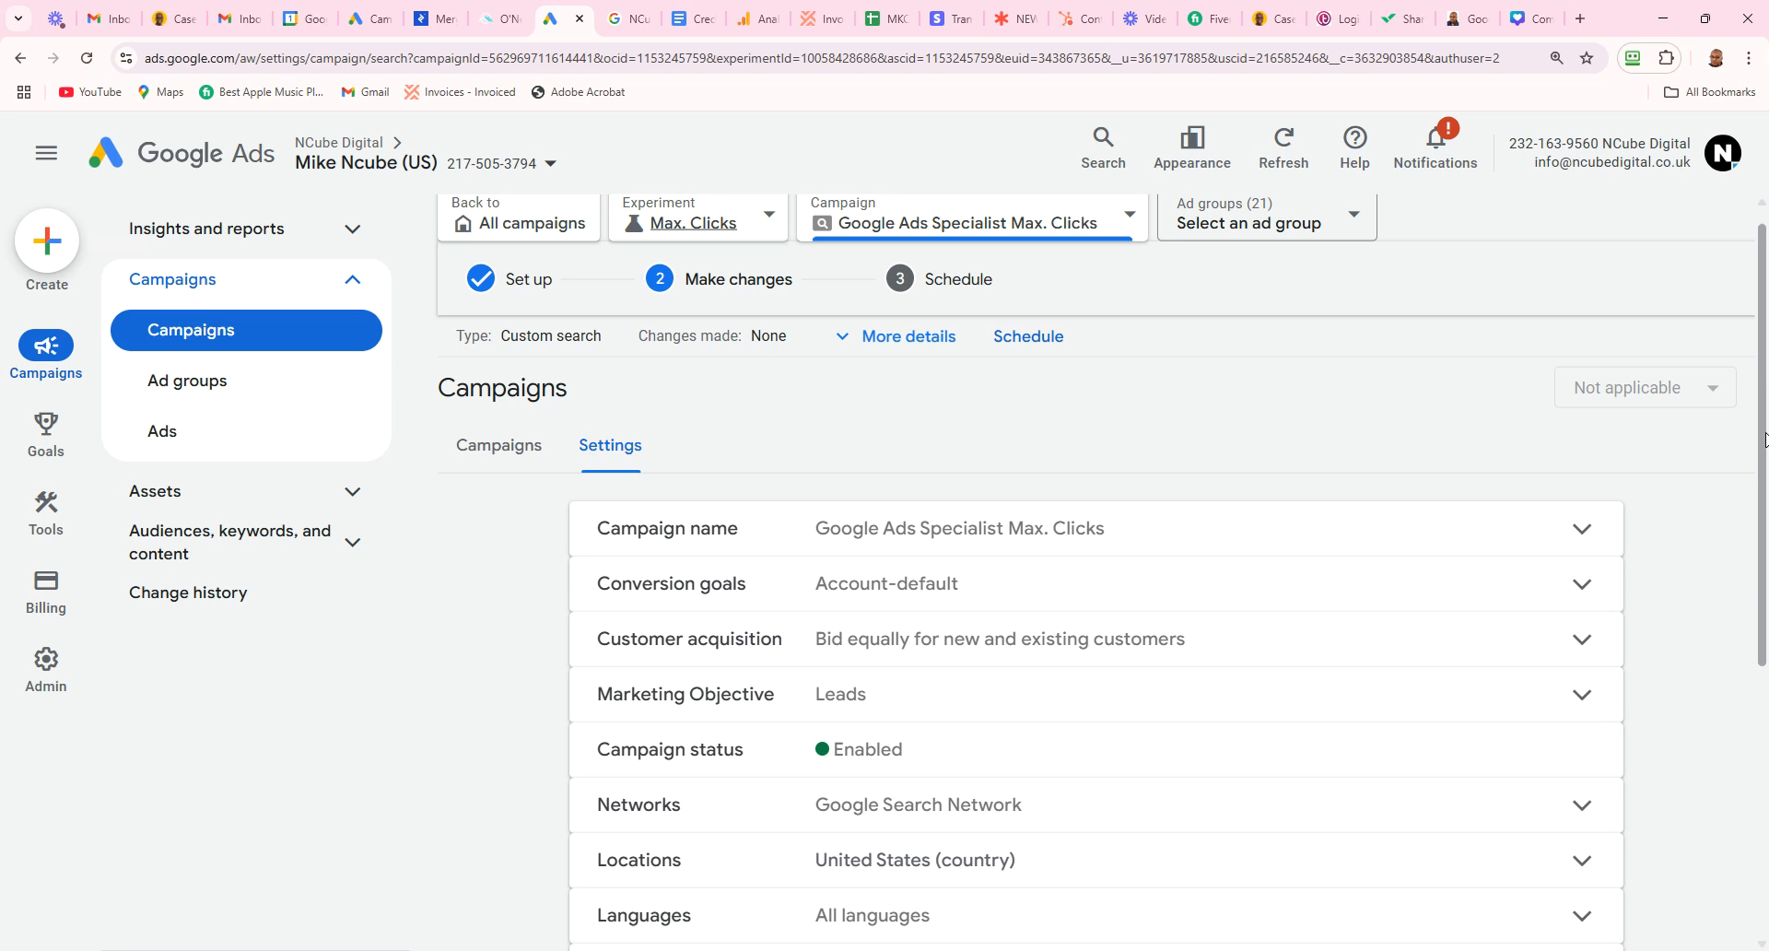
{"action": "scroll", "coordinate": [1765, 497], "scroll_direction": "down", "scroll_amount": 2}
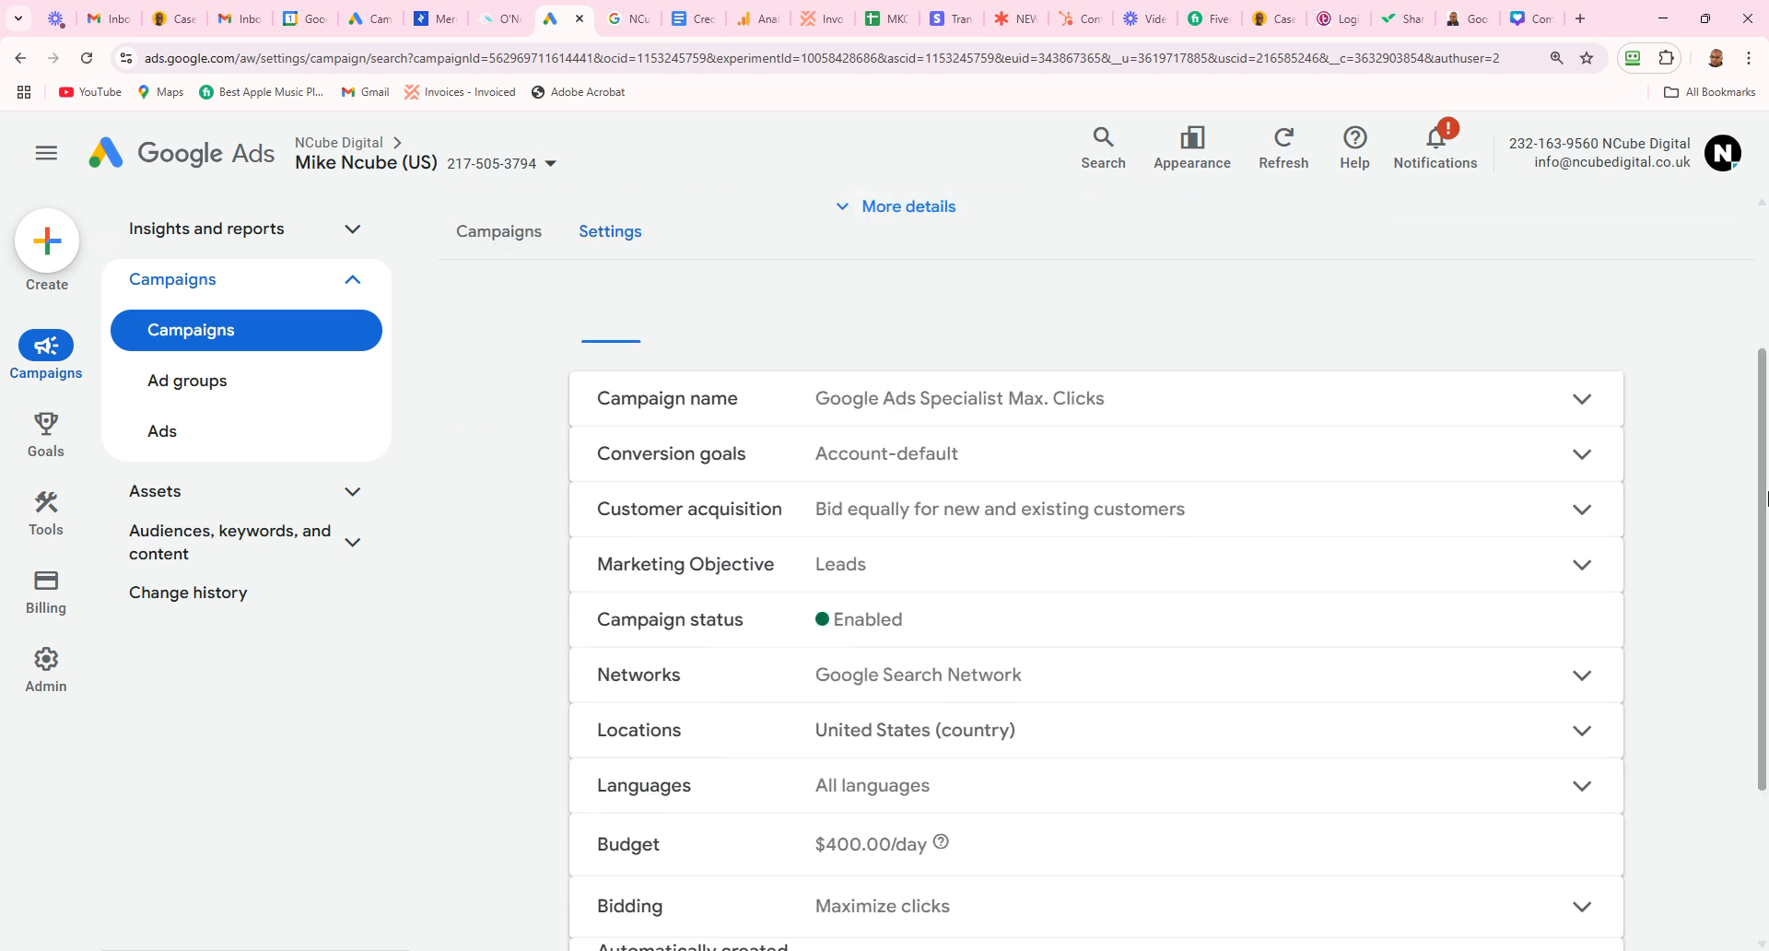
{"action": "scroll", "coordinate": [1765, 497], "scroll_direction": "down", "scroll_amount": 2}
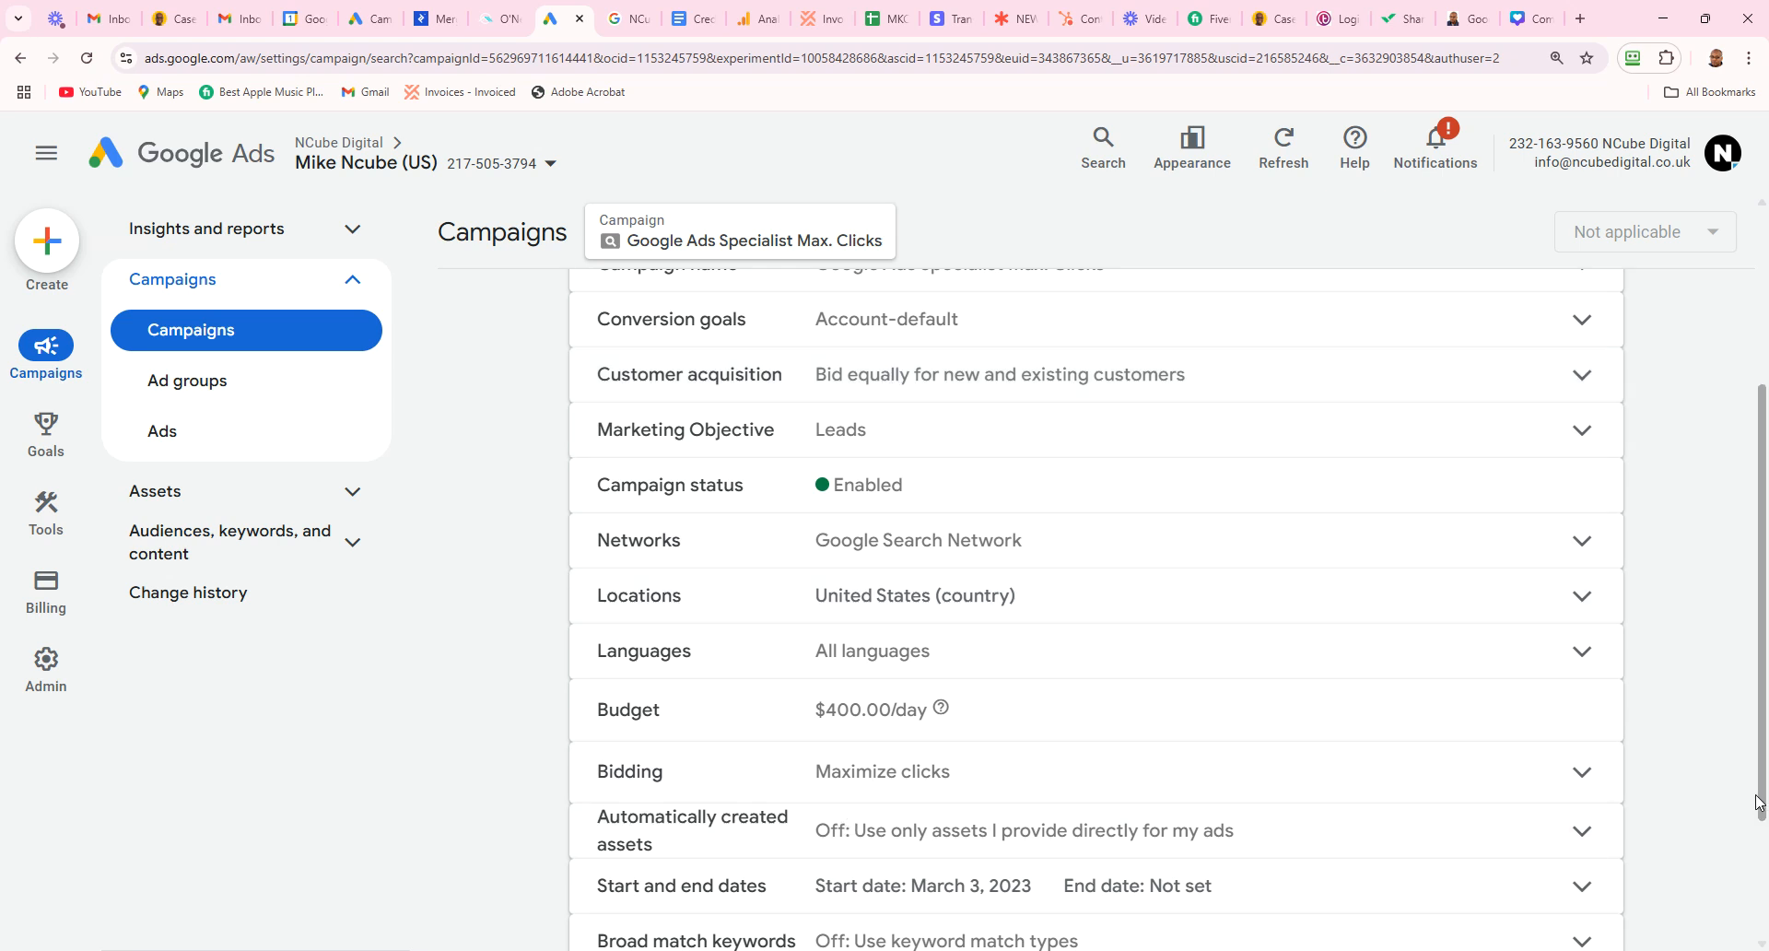
{"action": "left_click_drag", "start_coordinate": [1760, 794], "coordinate": [1766, 626]}
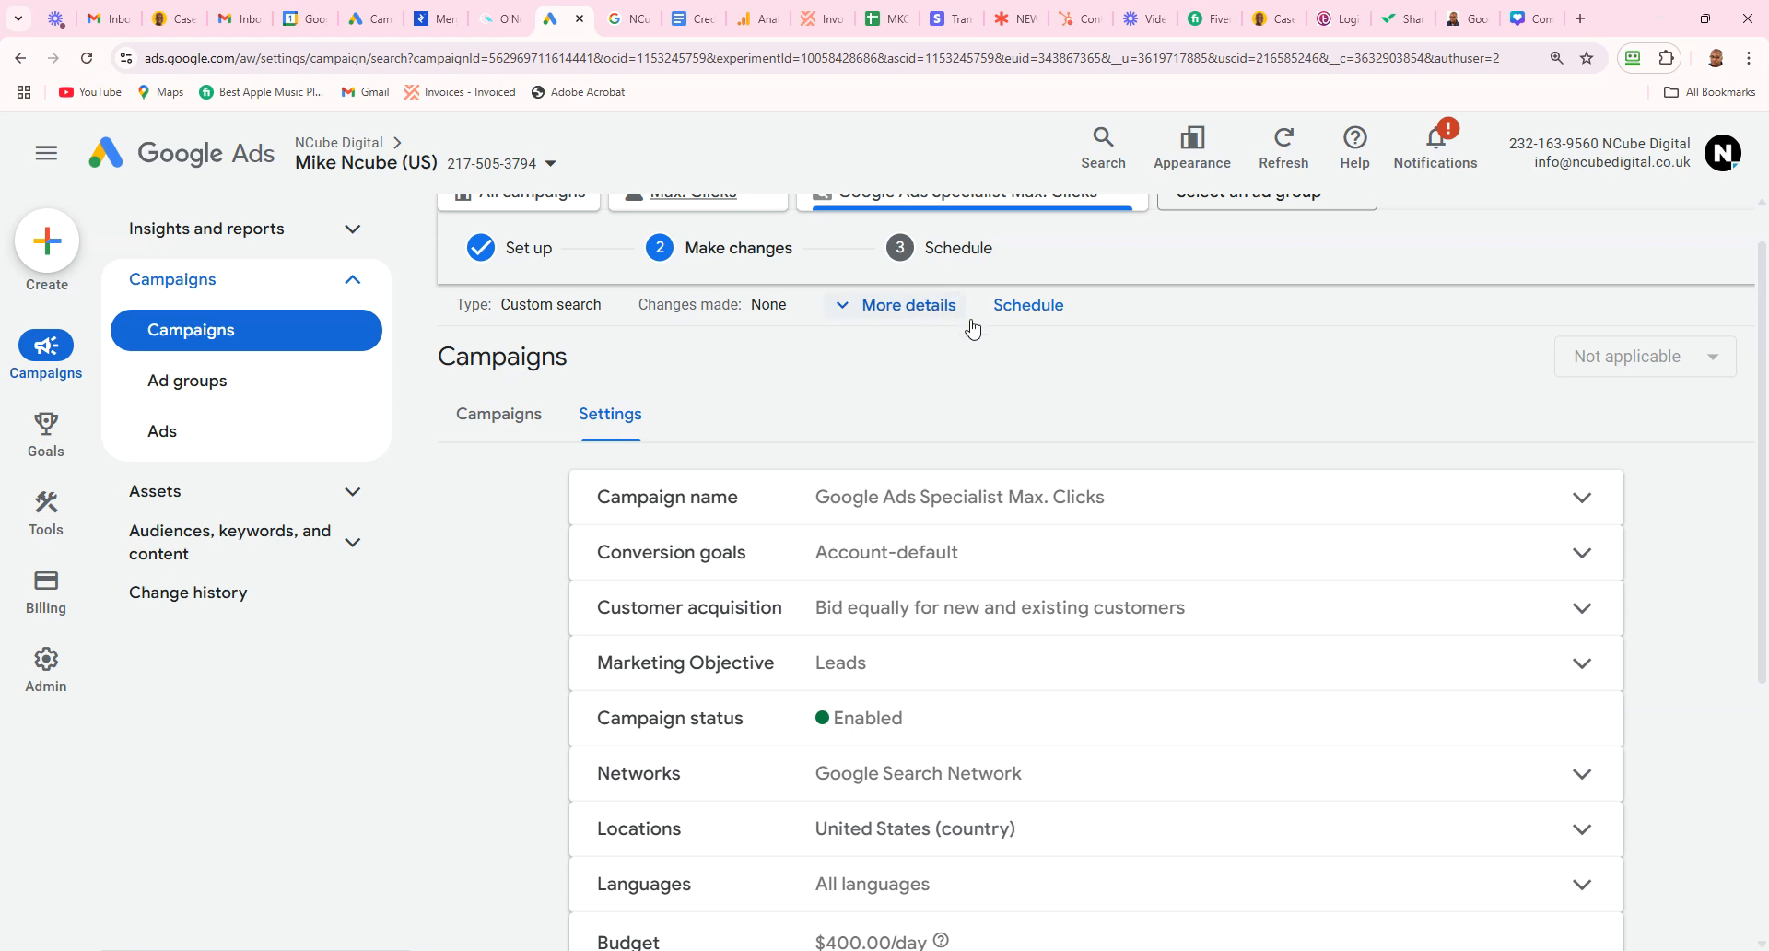
{"action": "left_click", "coordinate": [1027, 311]}
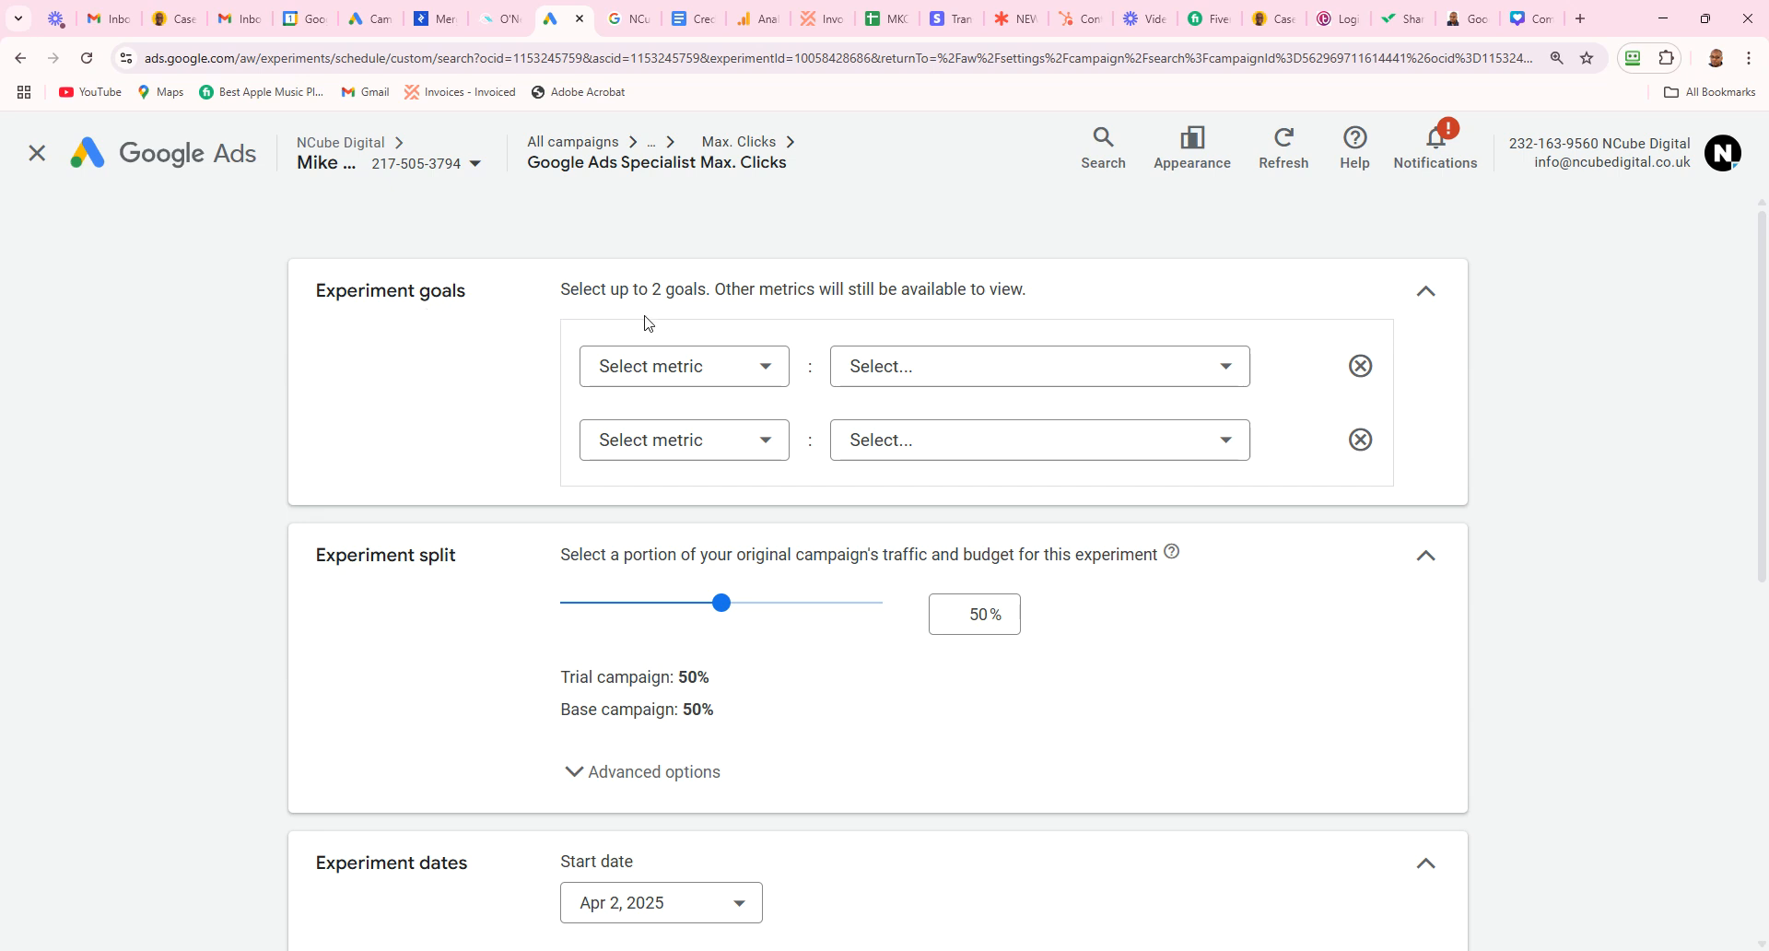
Step: Set the first experiment goal to the Conversions metric with Increase as the expected outcome
{"action": "left_click", "coordinate": [772, 383]}
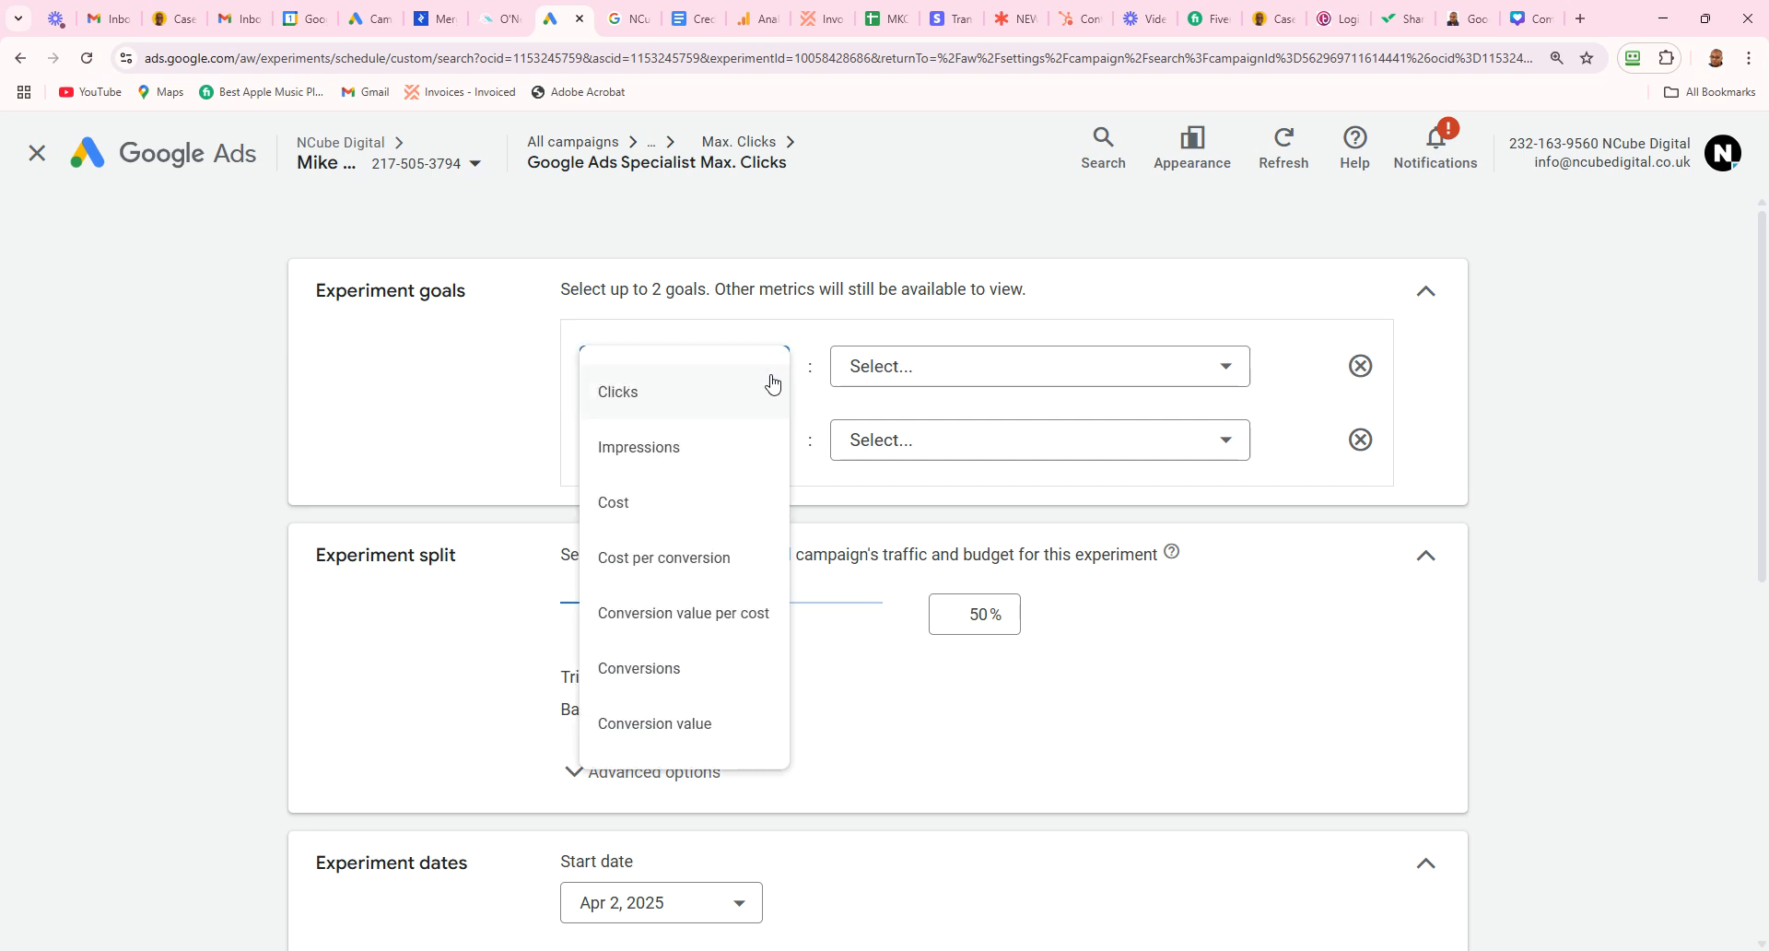
{"action": "left_click", "coordinate": [656, 672]}
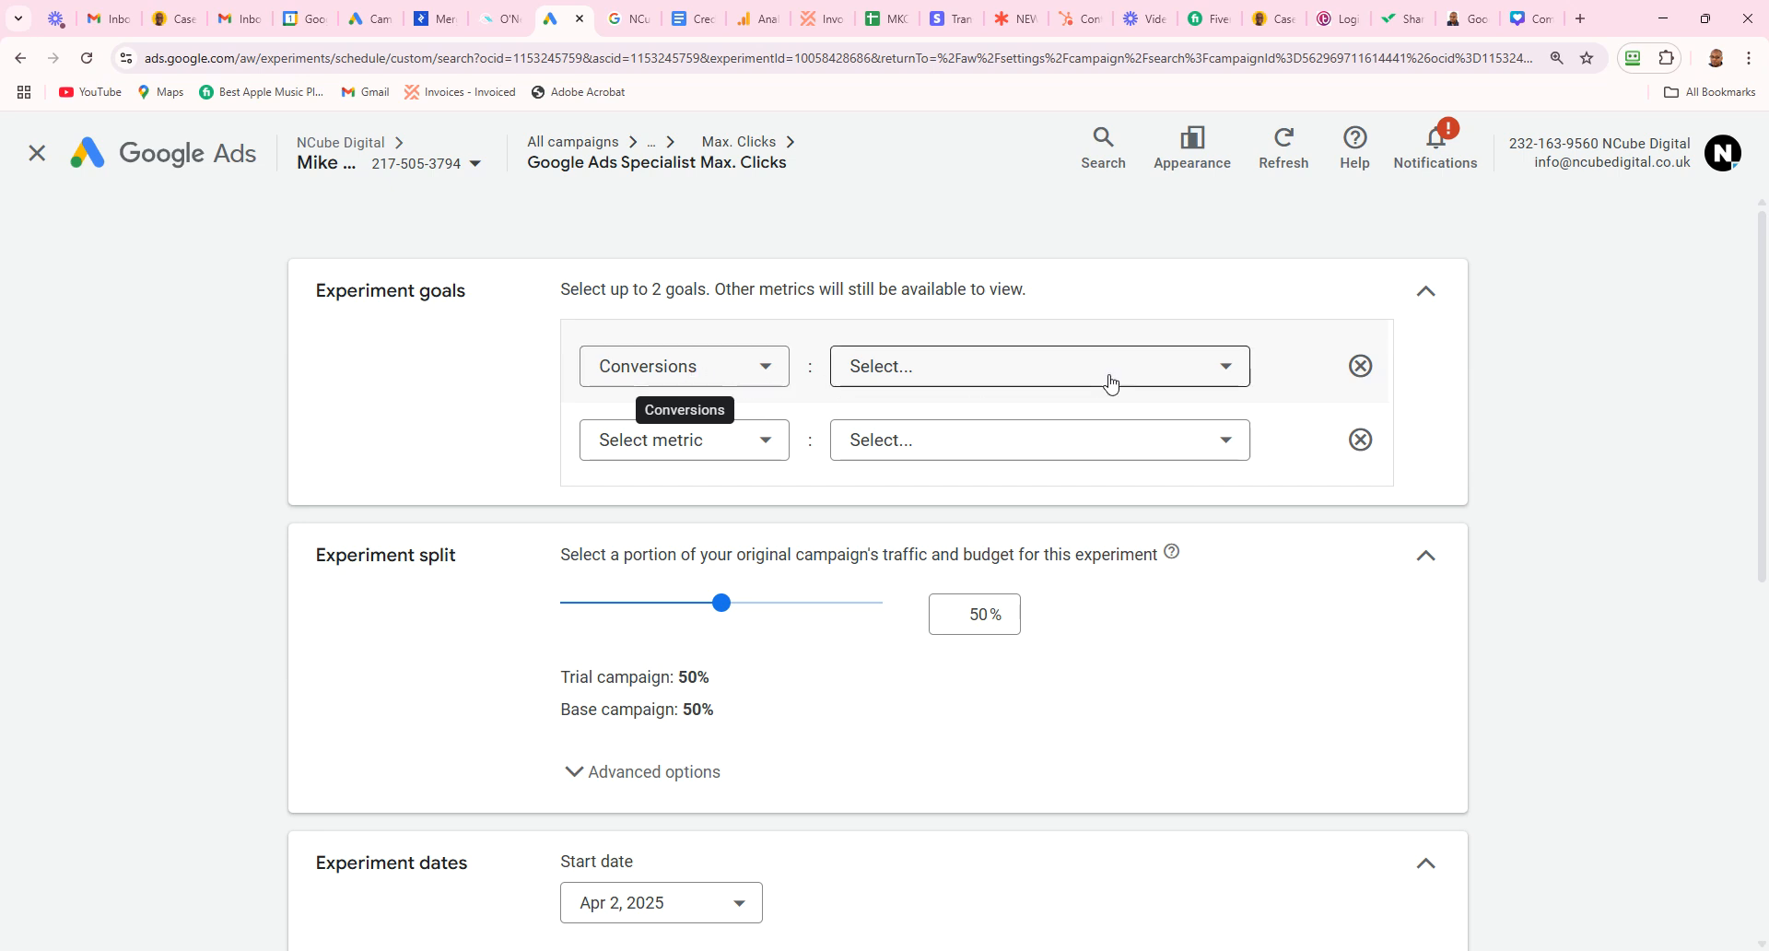
{"action": "left_click", "coordinate": [1235, 383]}
{"action": "left_click", "coordinate": [1235, 383]}
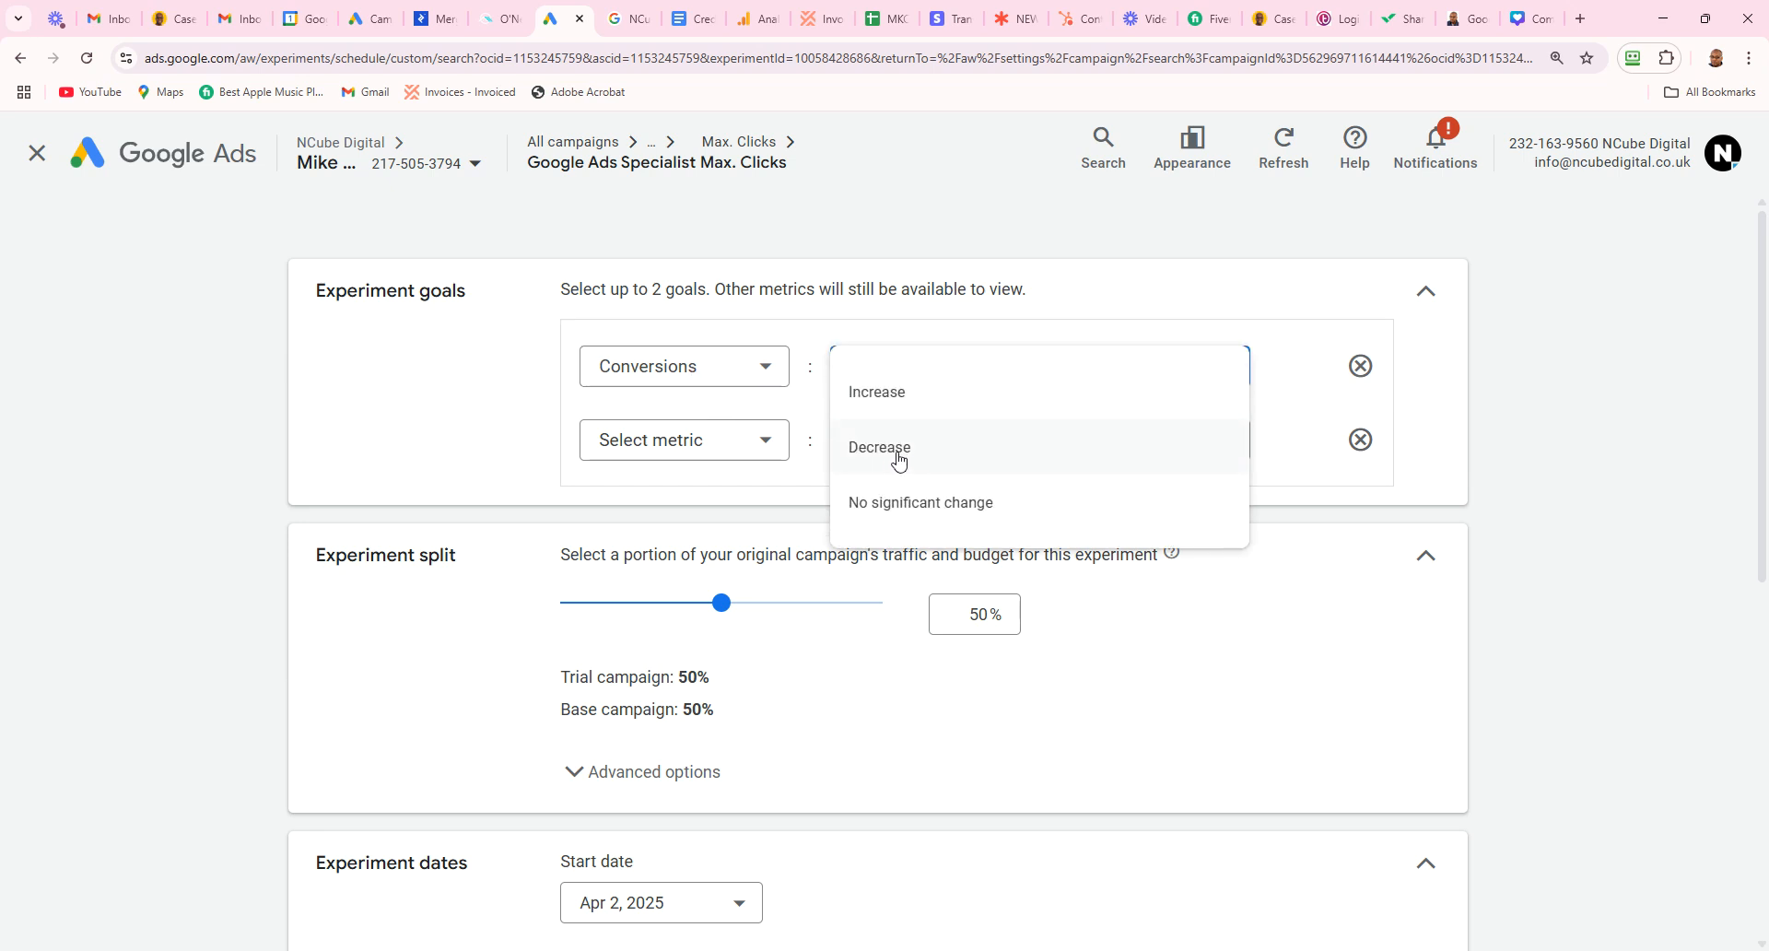
{"action": "left_click", "coordinate": [897, 394]}
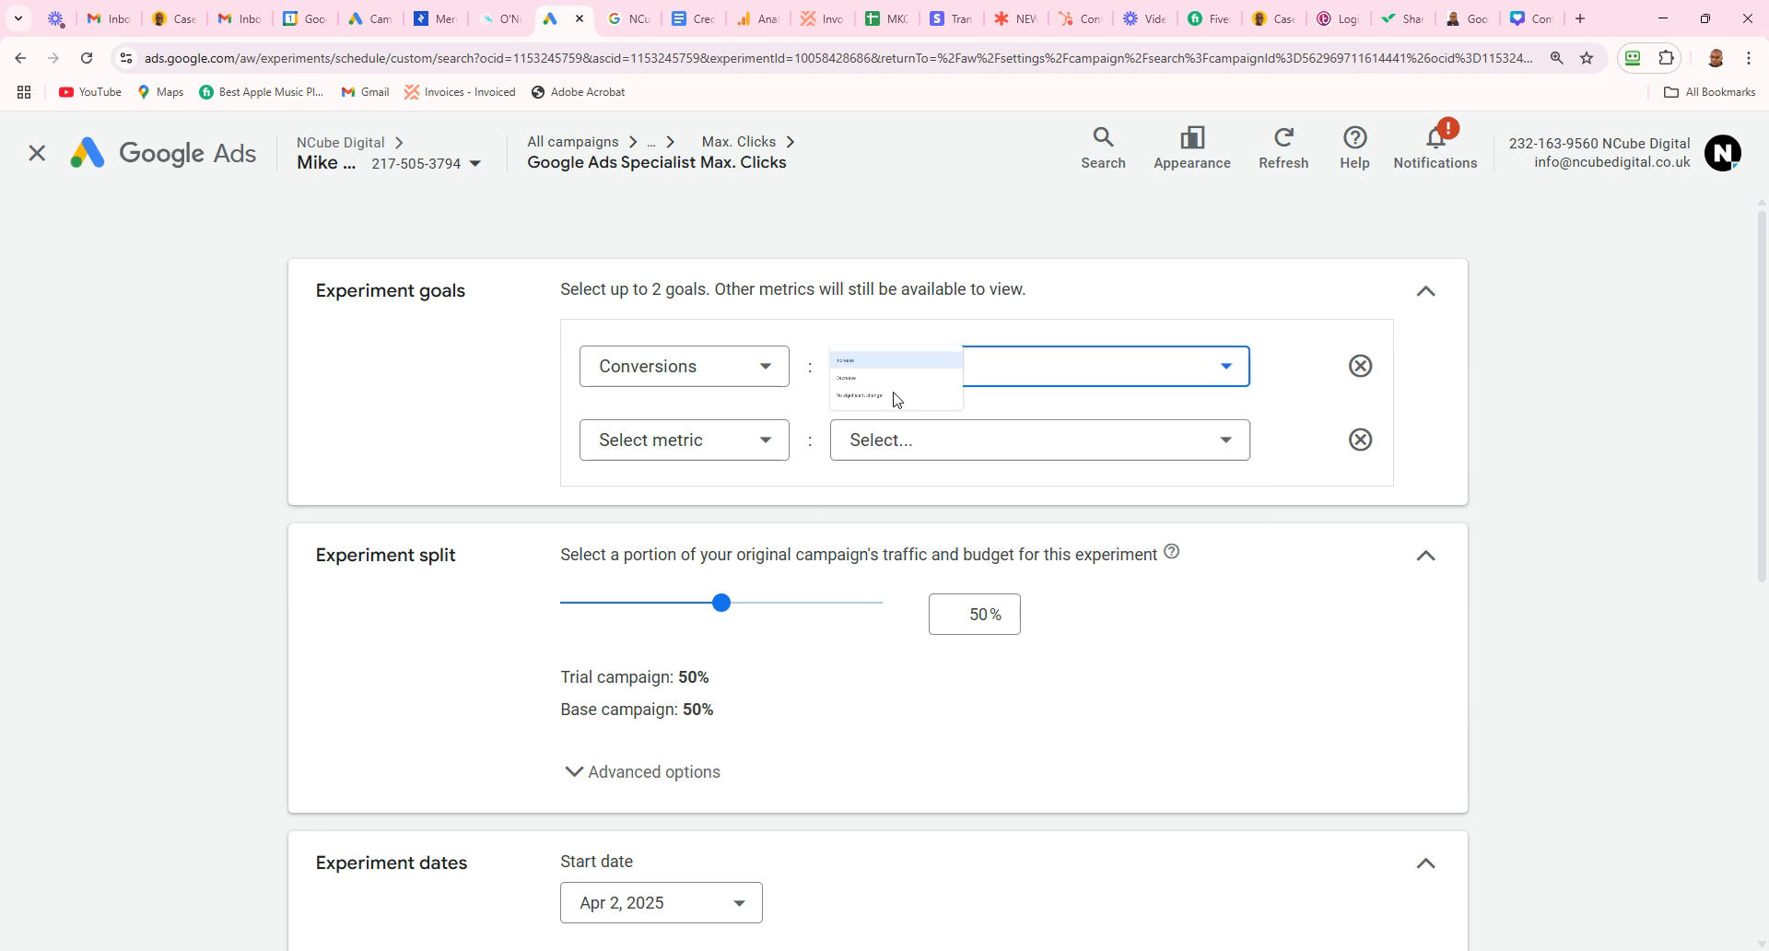
Step: Set the second experiment goal to the Clicks metric with Increase as the expected outcome
{"action": "left_click", "coordinate": [781, 441]}
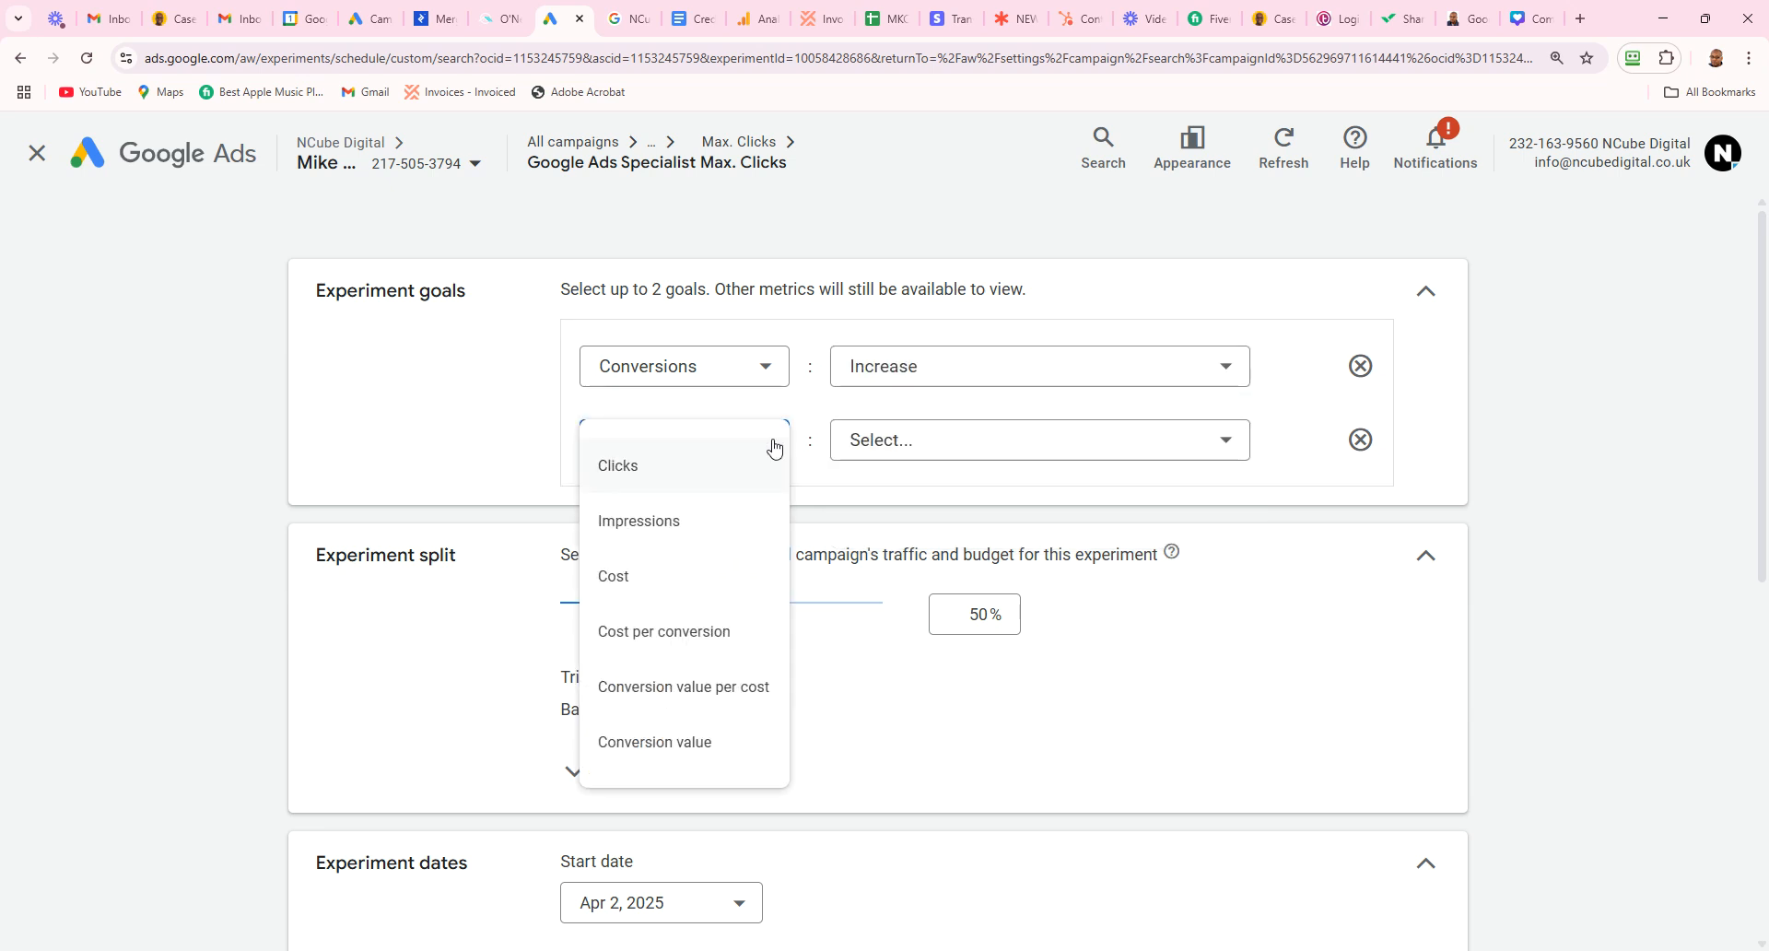
{"action": "left_click", "coordinate": [680, 467]}
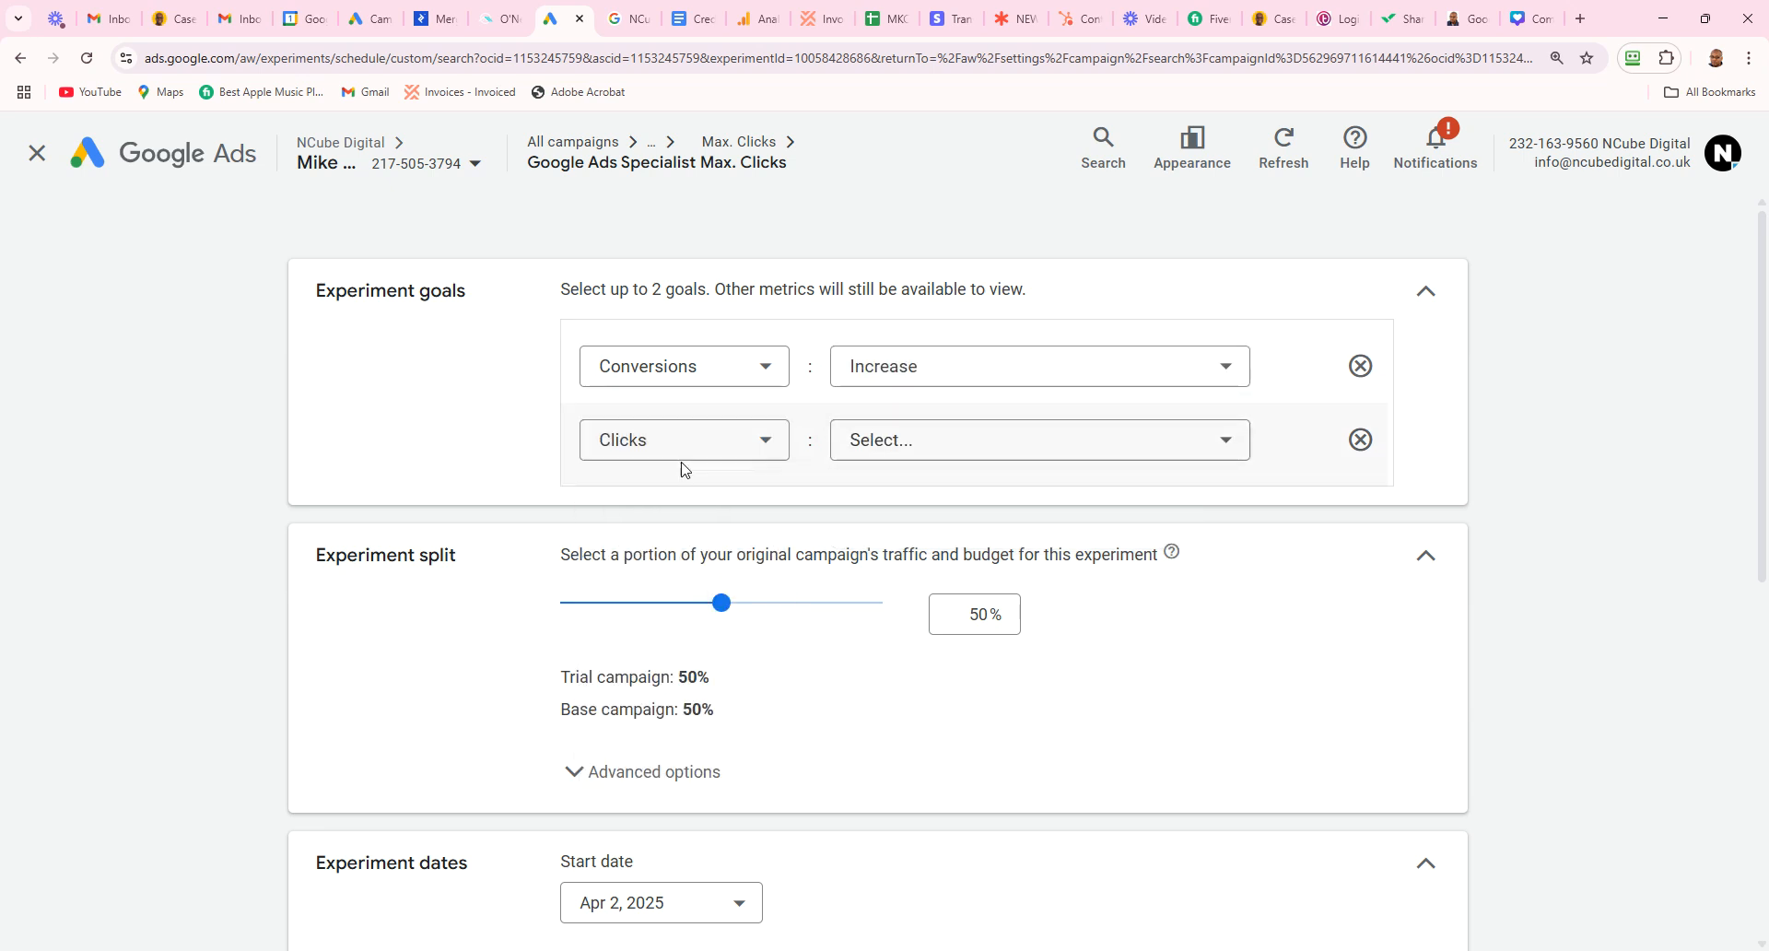
{"action": "left_click", "coordinate": [905, 449]}
{"action": "left_click", "coordinate": [890, 468]}
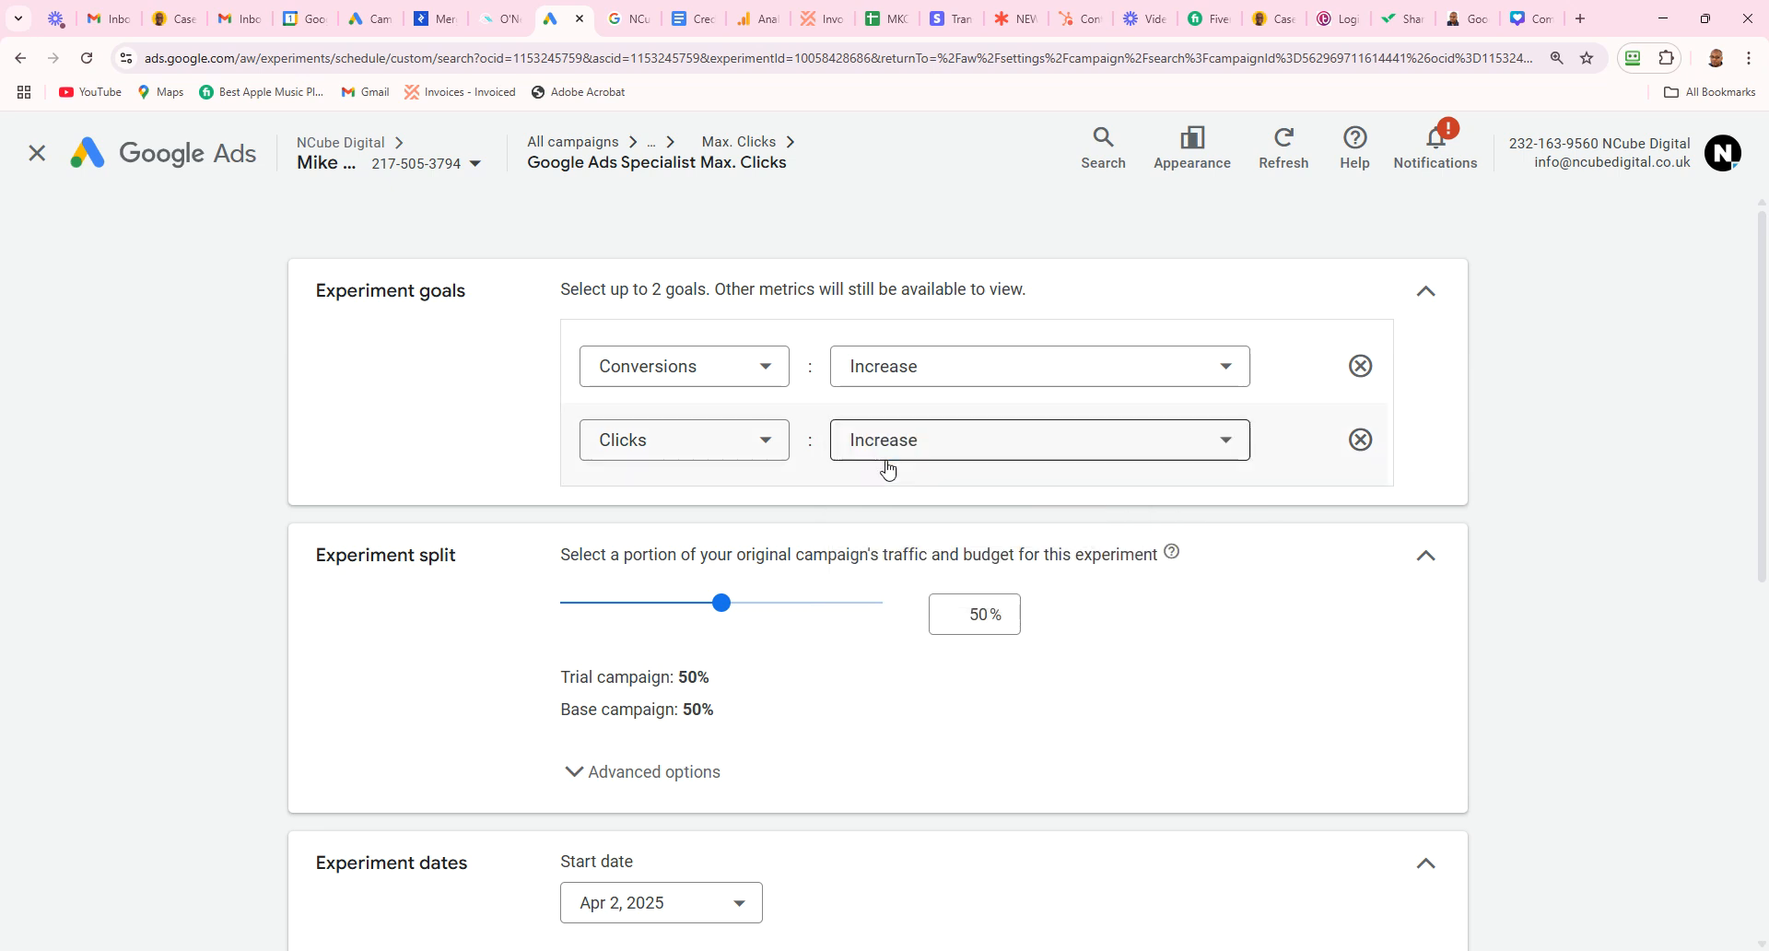
{"action": "left_click", "coordinate": [933, 456]}
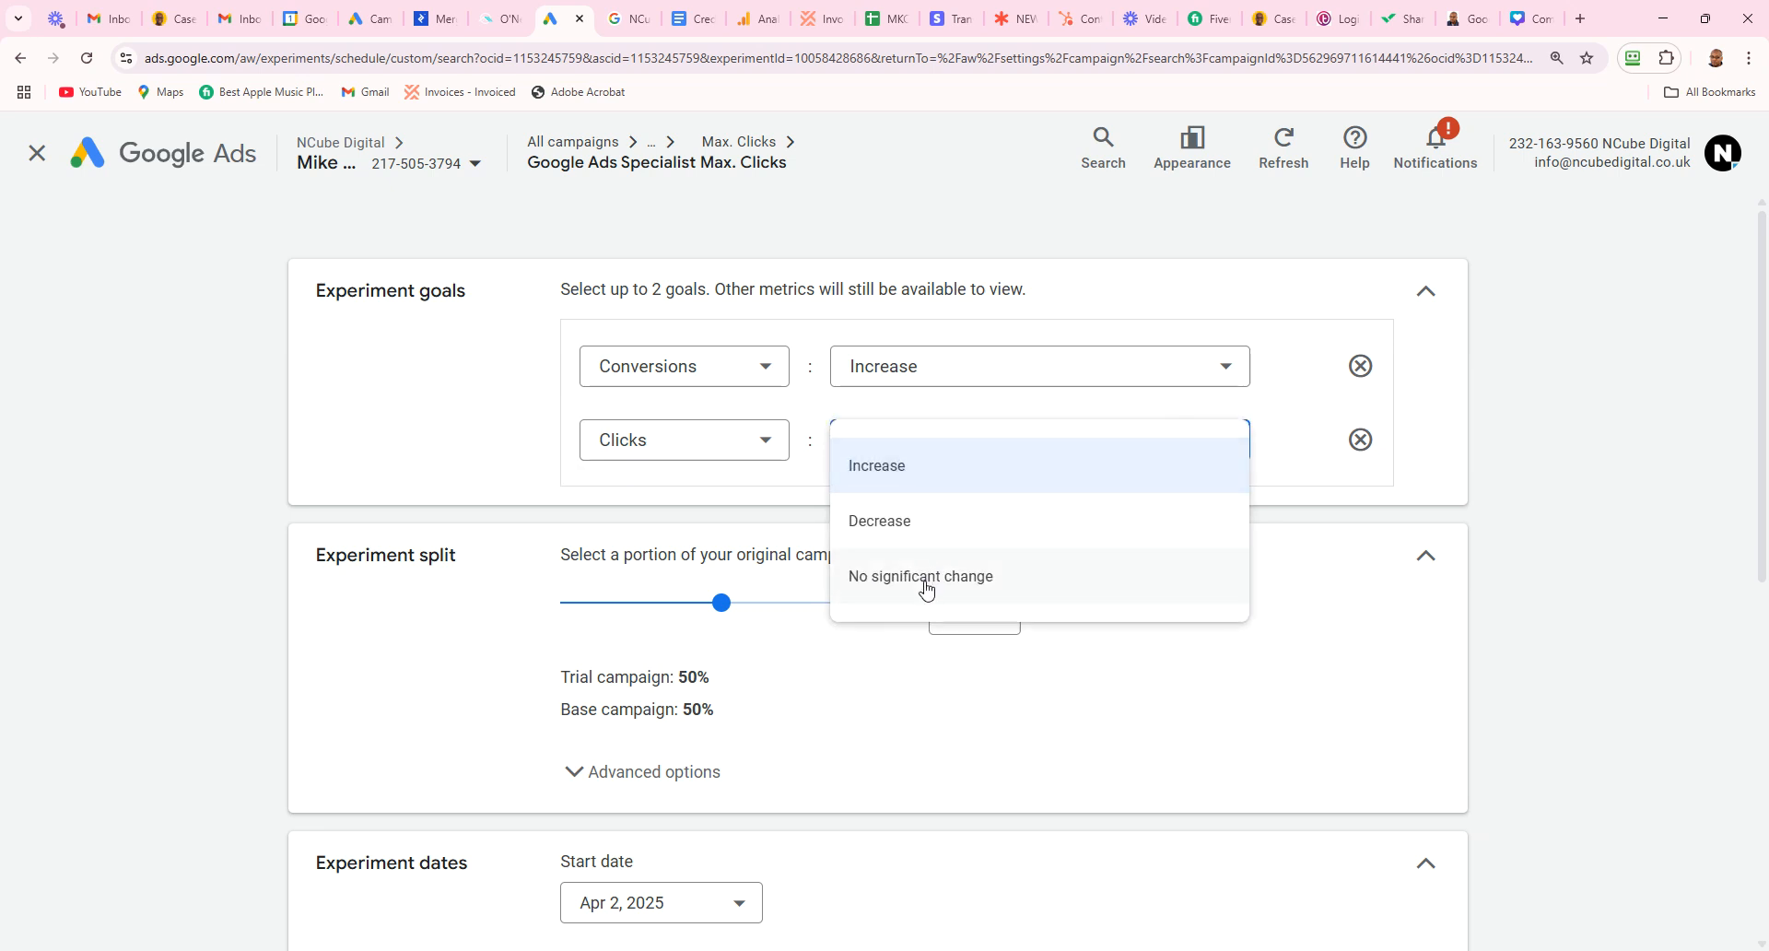
{"action": "left_click", "coordinate": [1502, 502]}
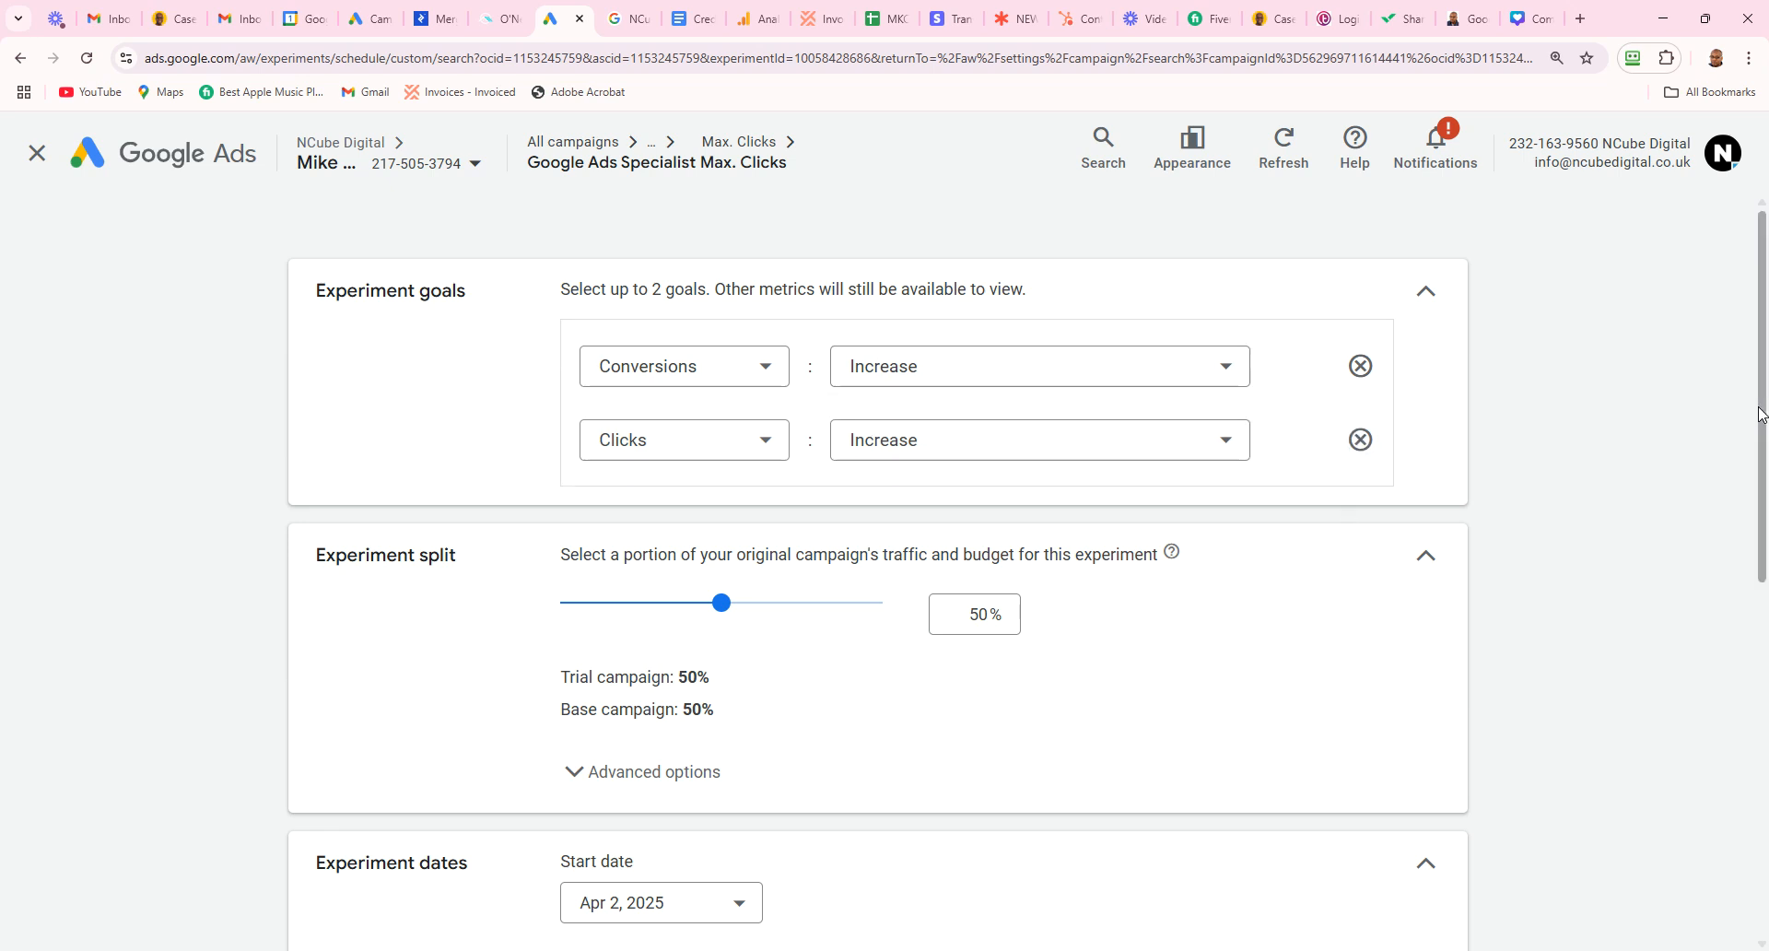
Step: Examine the advanced split options of the experiment, search-based versus cookie-based, and collapse them again
{"action": "left_click_drag", "start_coordinate": [1762, 412], "coordinate": [1539, 494]}
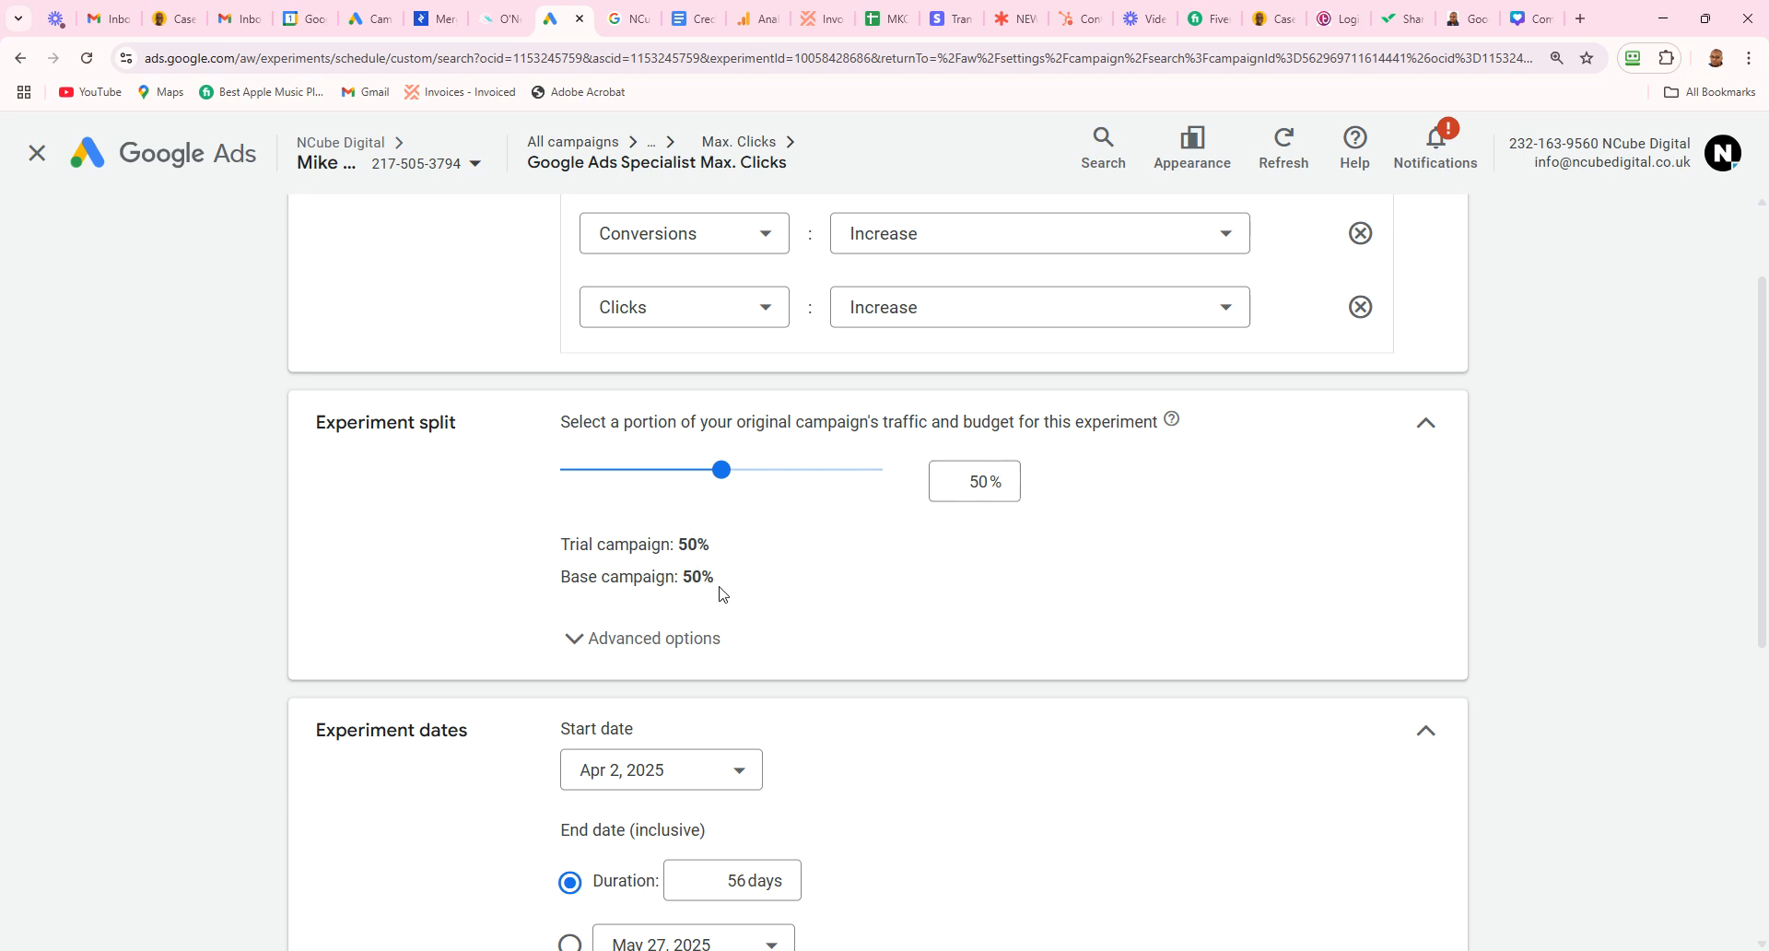
{"action": "left_click", "coordinate": [592, 643]}
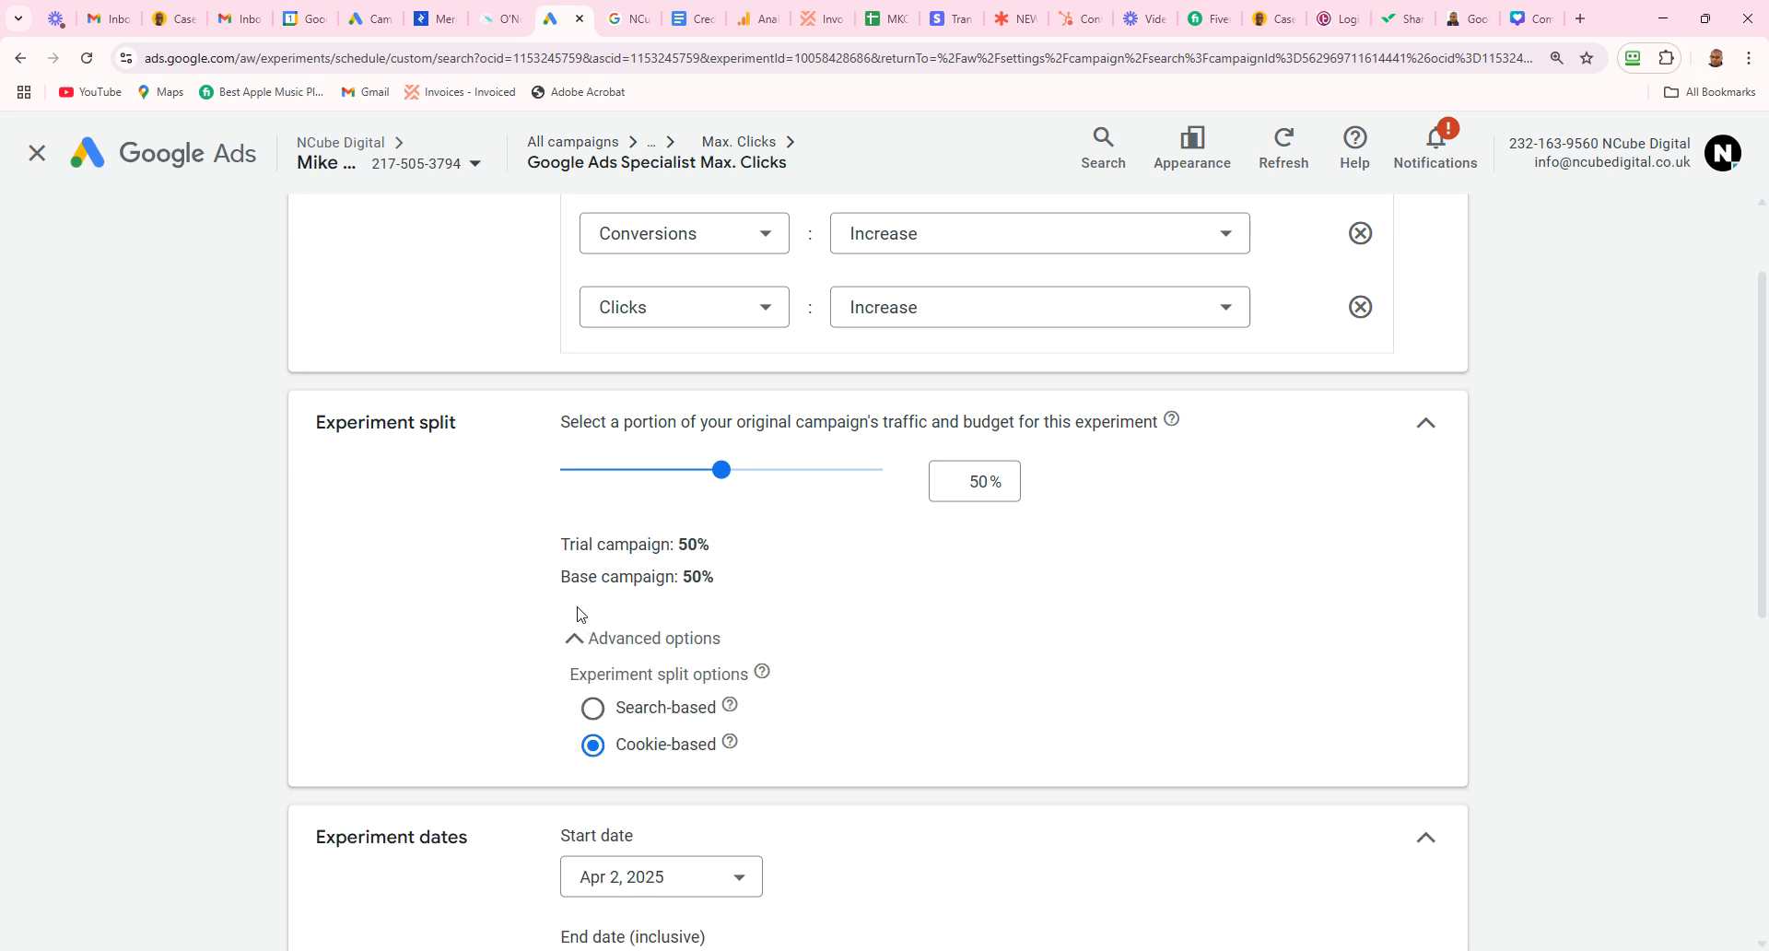
{"action": "left_click", "coordinate": [574, 640]}
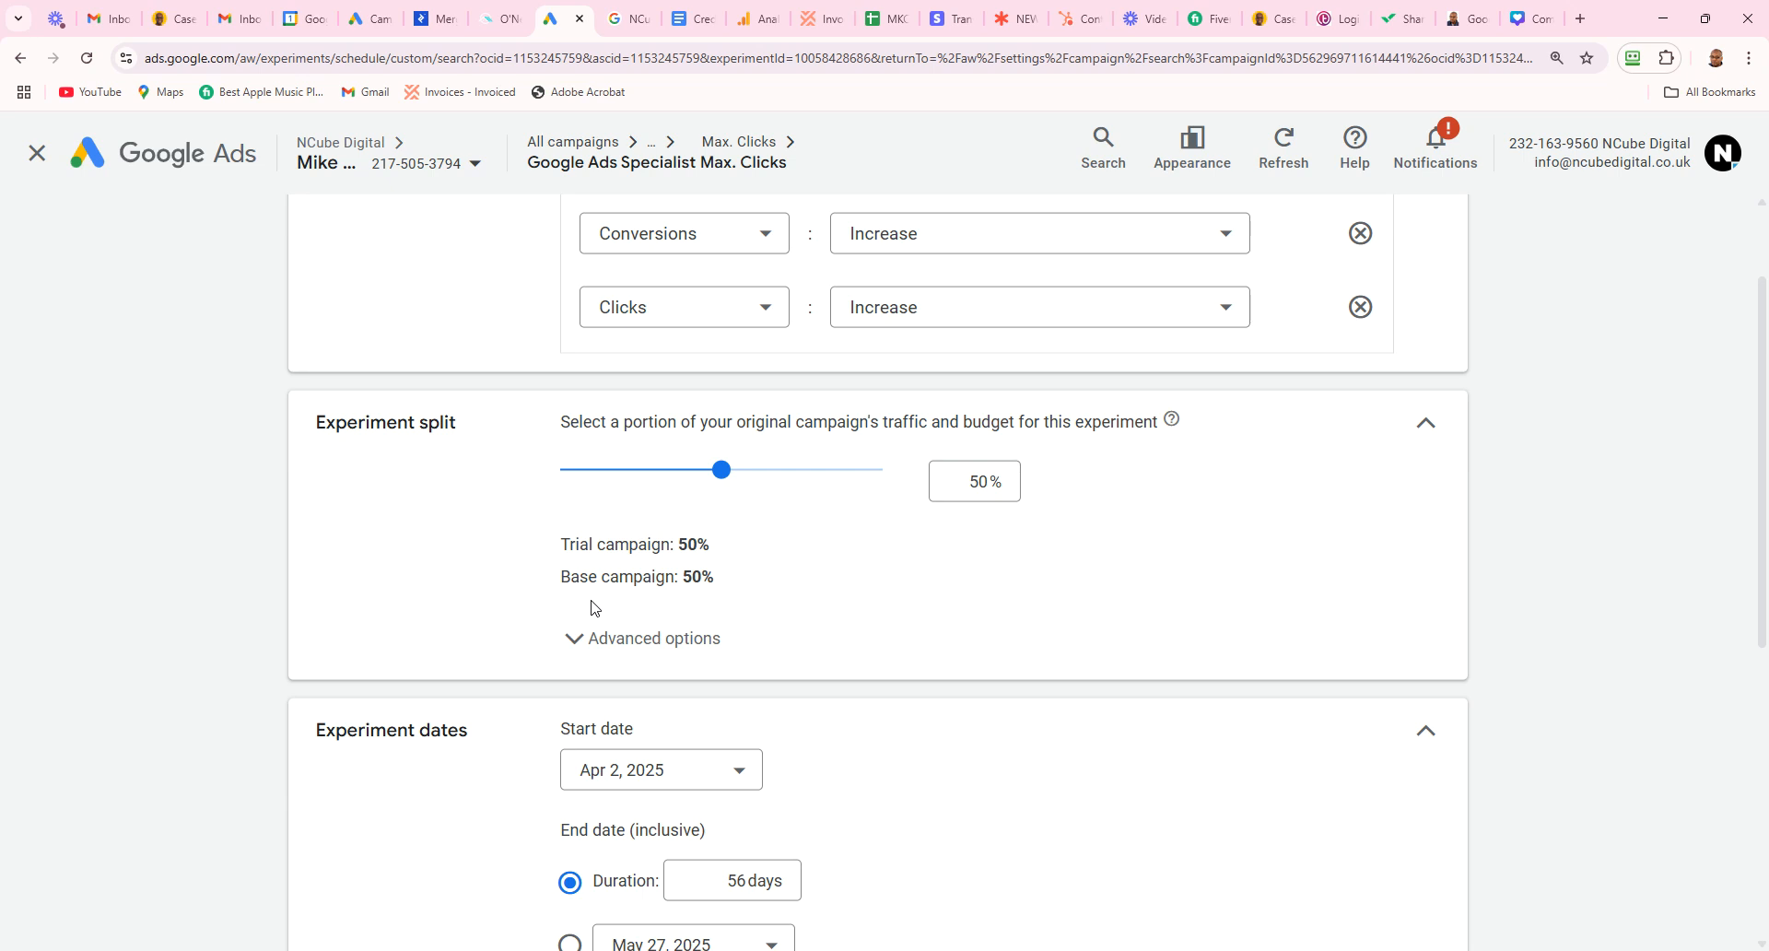
Step: Try a 70% experiment split for the trial campaign and return the split to 50%
{"action": "left_click", "coordinate": [986, 481]}
{"action": "key", "text": "BackSpace"}
{"action": "key", "text": "BackSpace"}
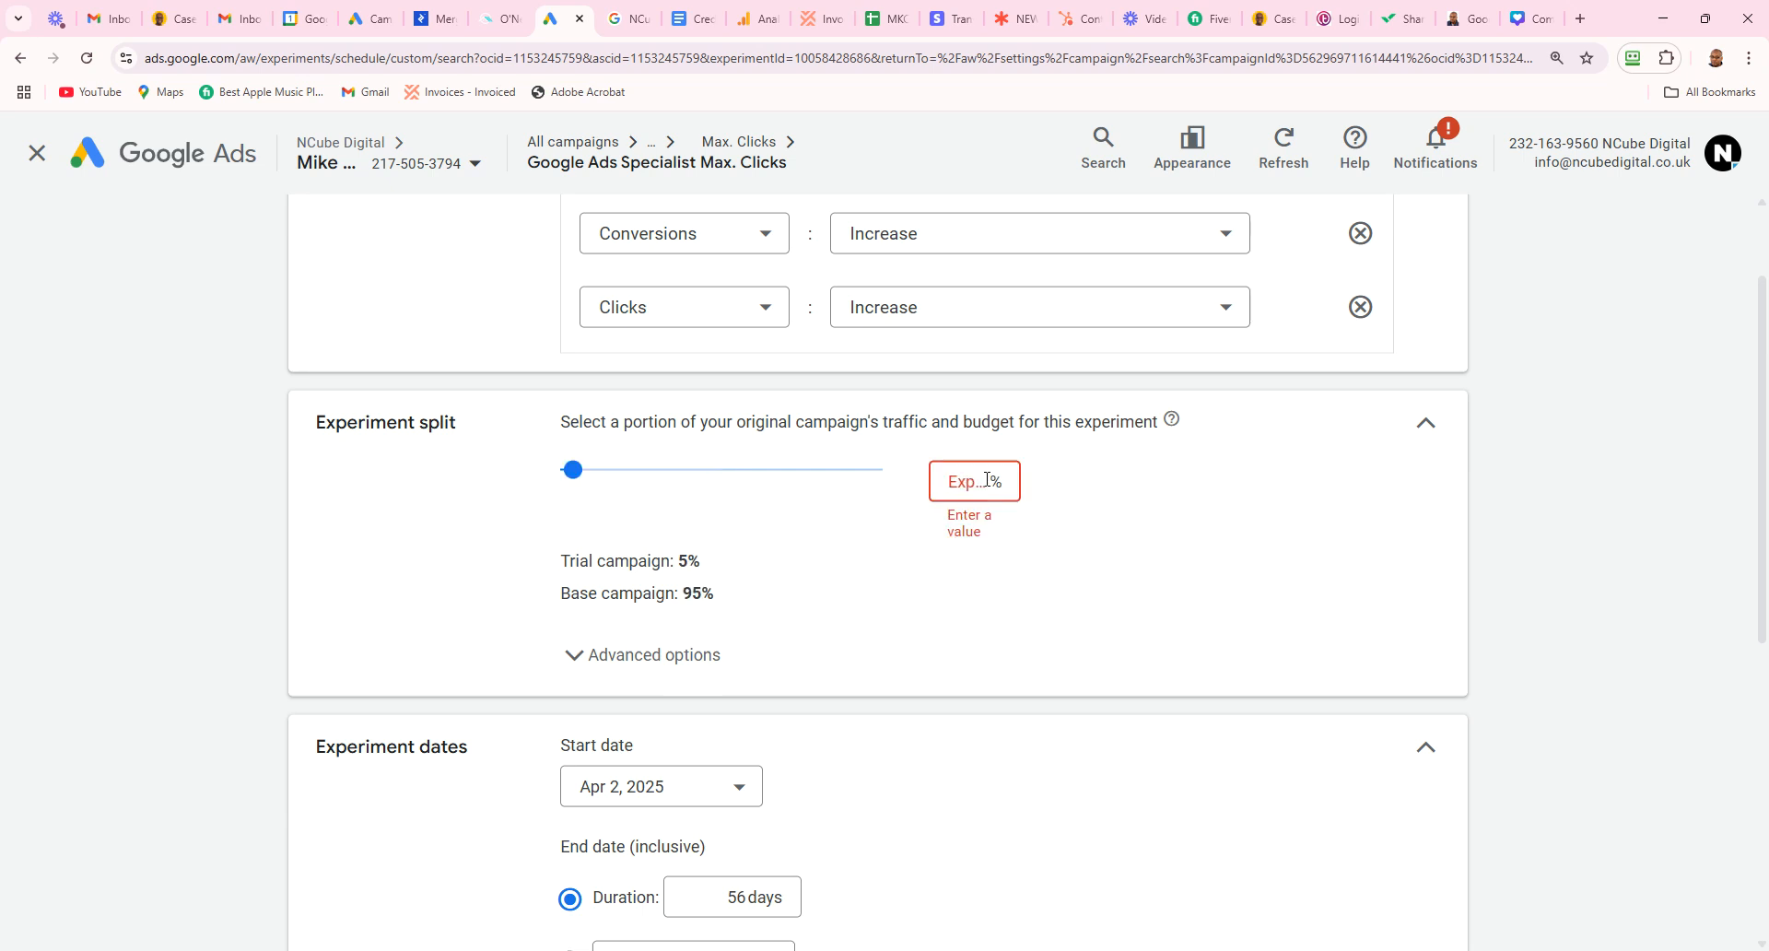
{"action": "type", "text": "70"}
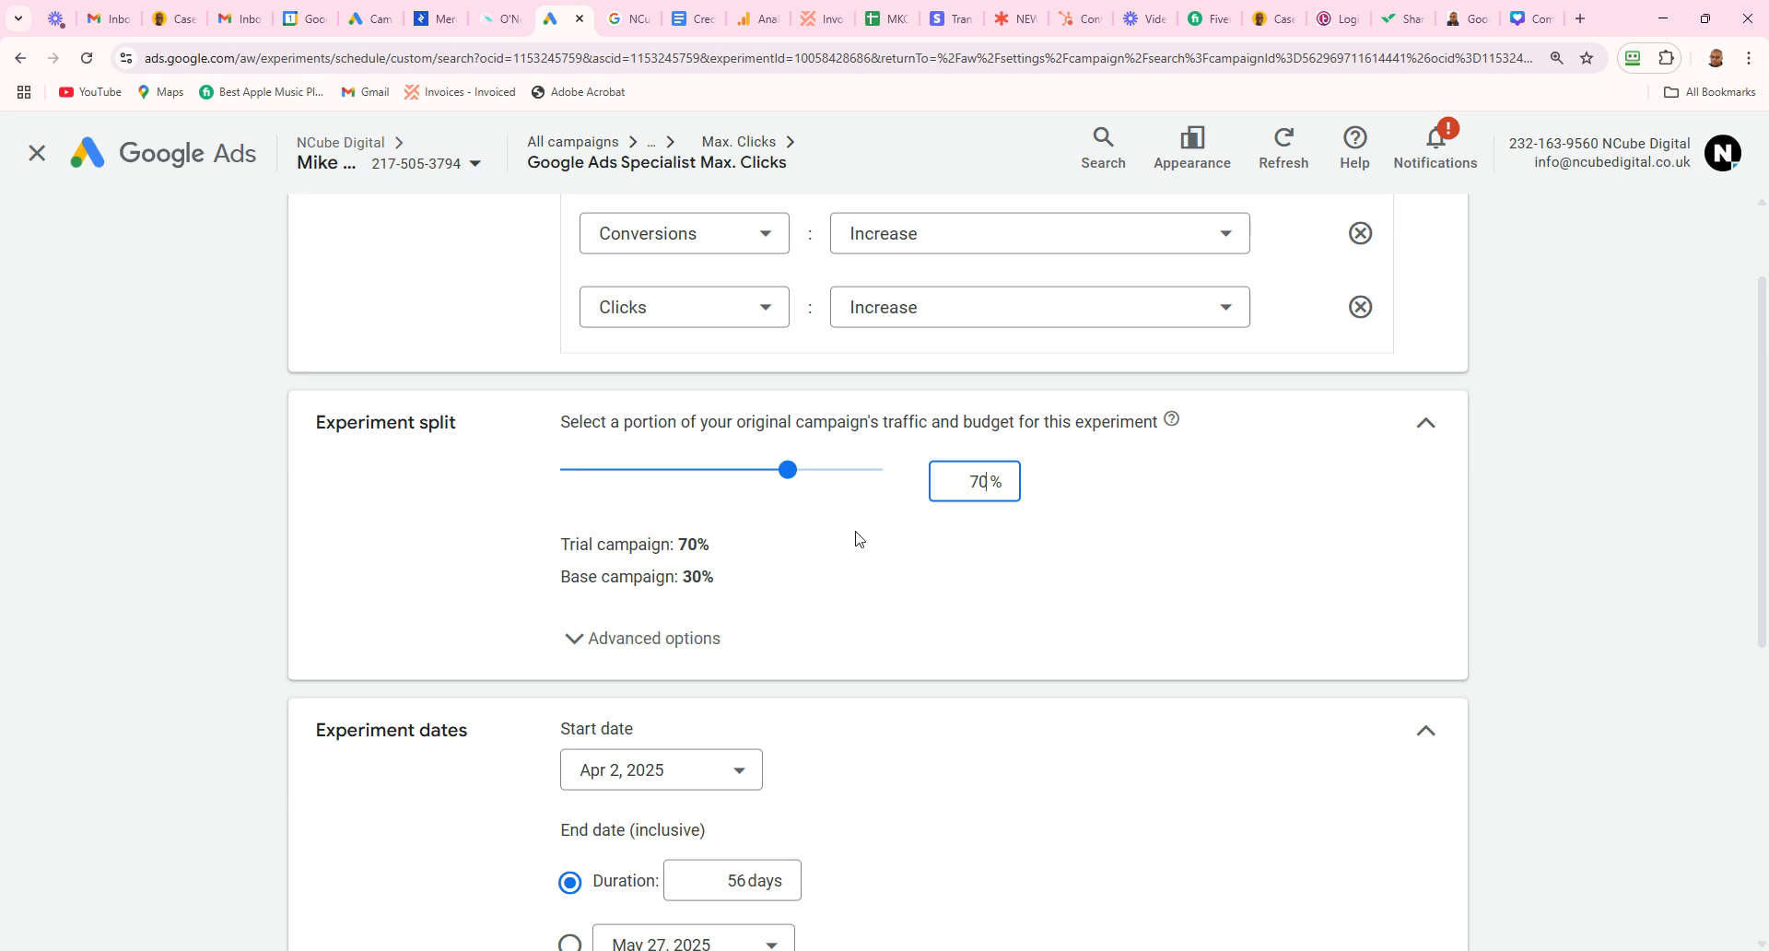
{"action": "key", "text": "BackSpace"}
{"action": "key", "text": "BackSpace"}
{"action": "type", "text": "50"}
{"action": "left_click", "coordinate": [971, 563]}
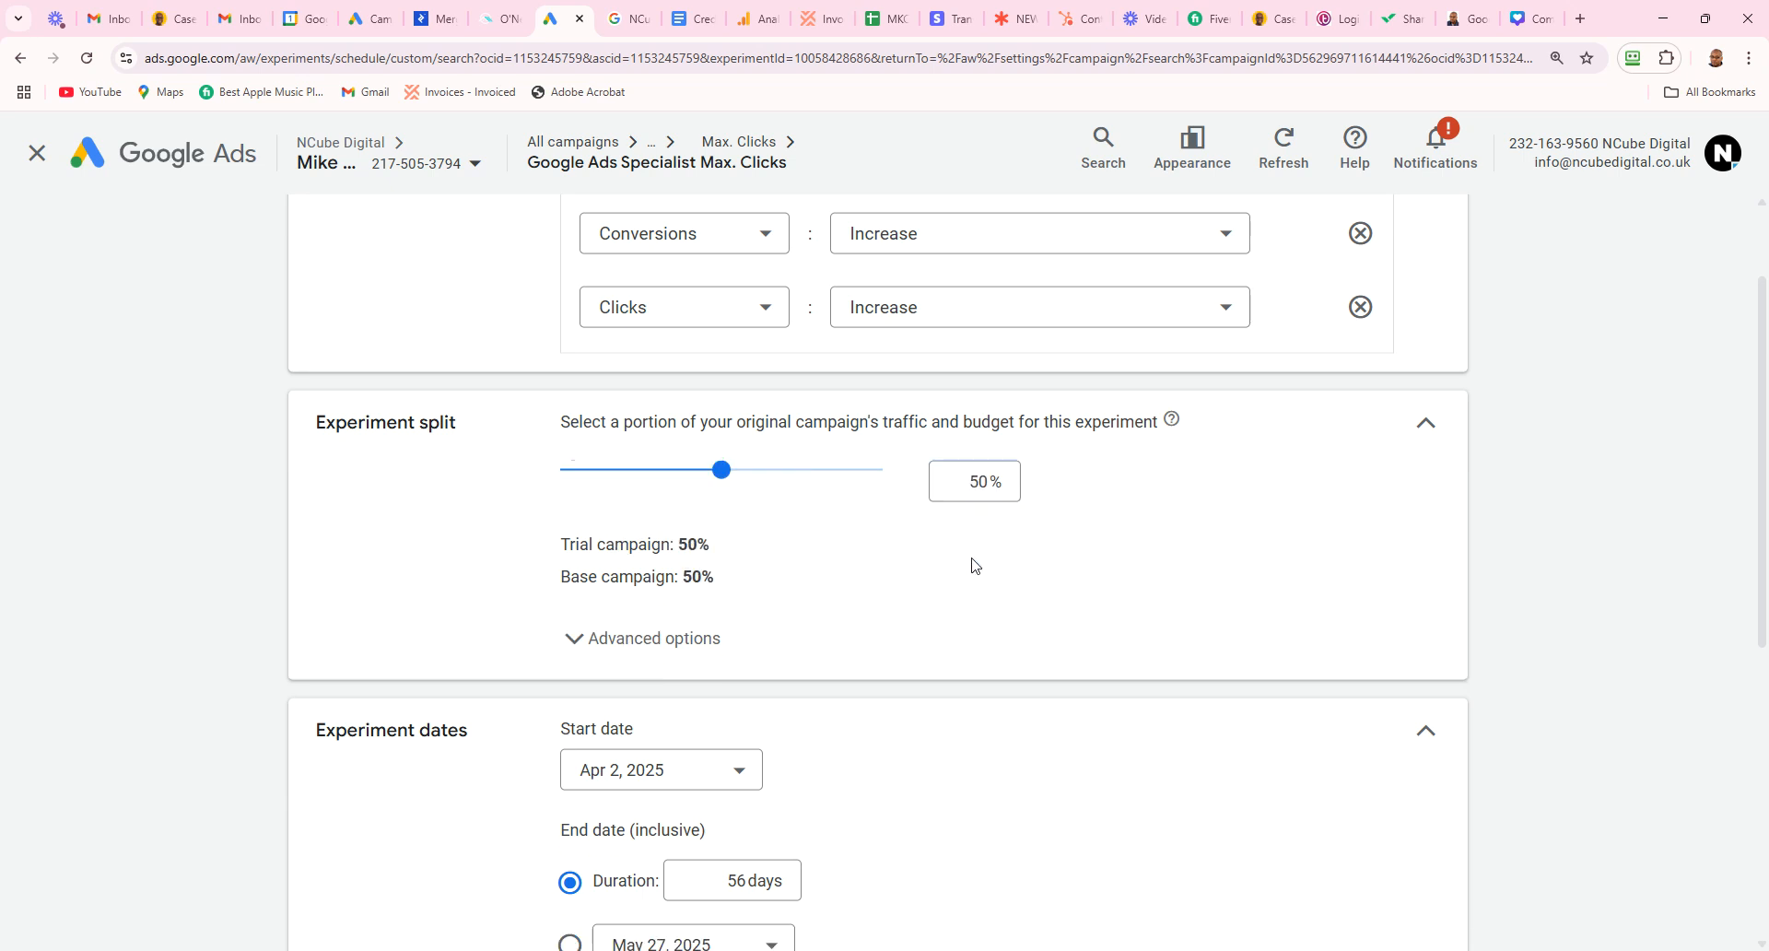
Step: Choose Apr 2, 2025 as the experiment's start date
{"action": "left_click_drag", "start_coordinate": [1759, 603], "coordinate": [1752, 690]}
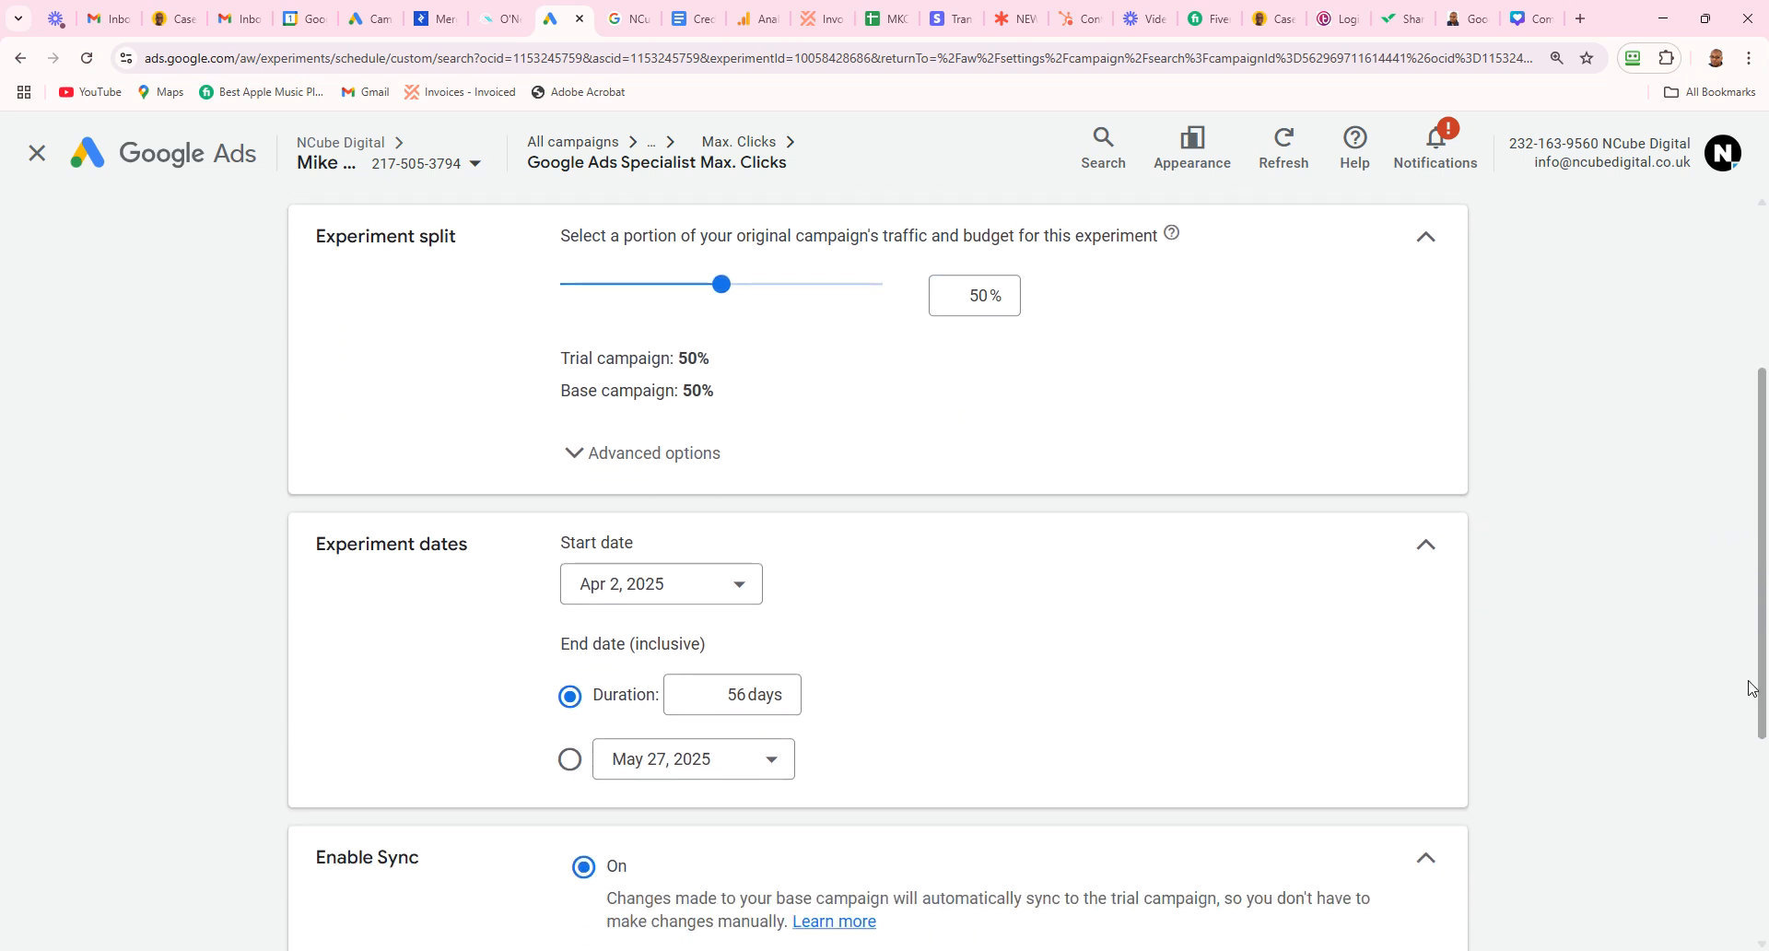
{"action": "left_click", "coordinate": [727, 593]}
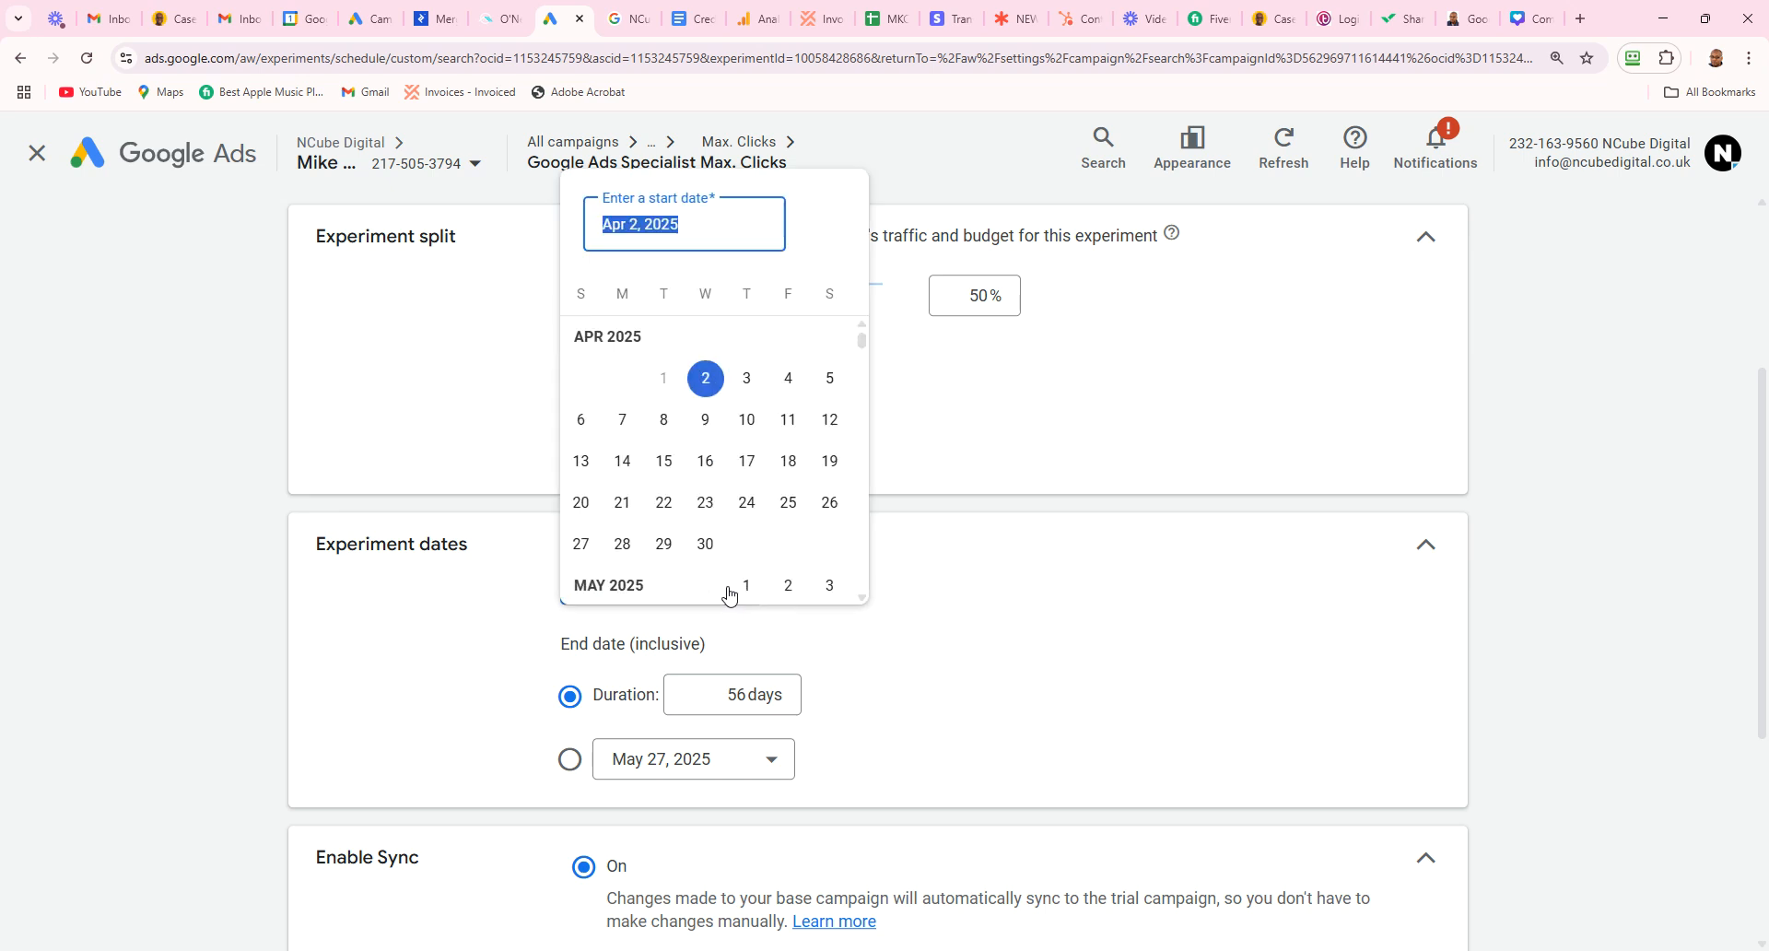
{"action": "left_click", "coordinate": [719, 392]}
{"action": "left_click", "coordinate": [912, 675]}
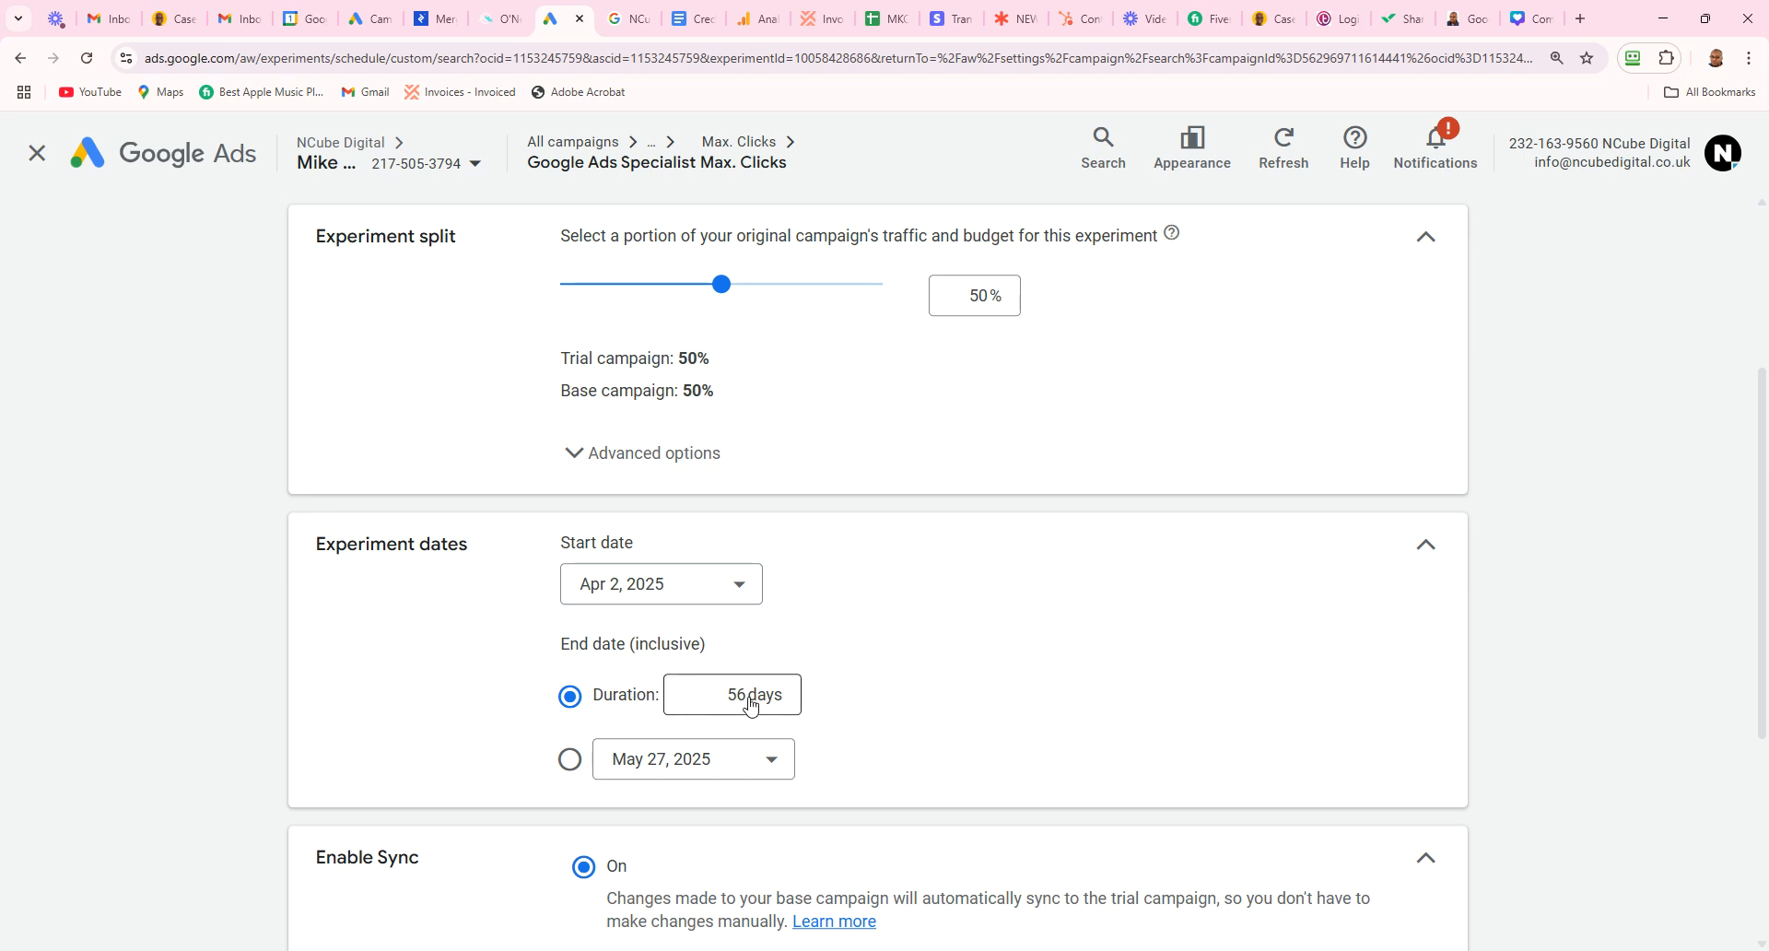
Step: Try the calendar end date option, browse its dates up to June 2025, and switch back to the duration option
{"action": "left_click", "coordinate": [570, 759]}
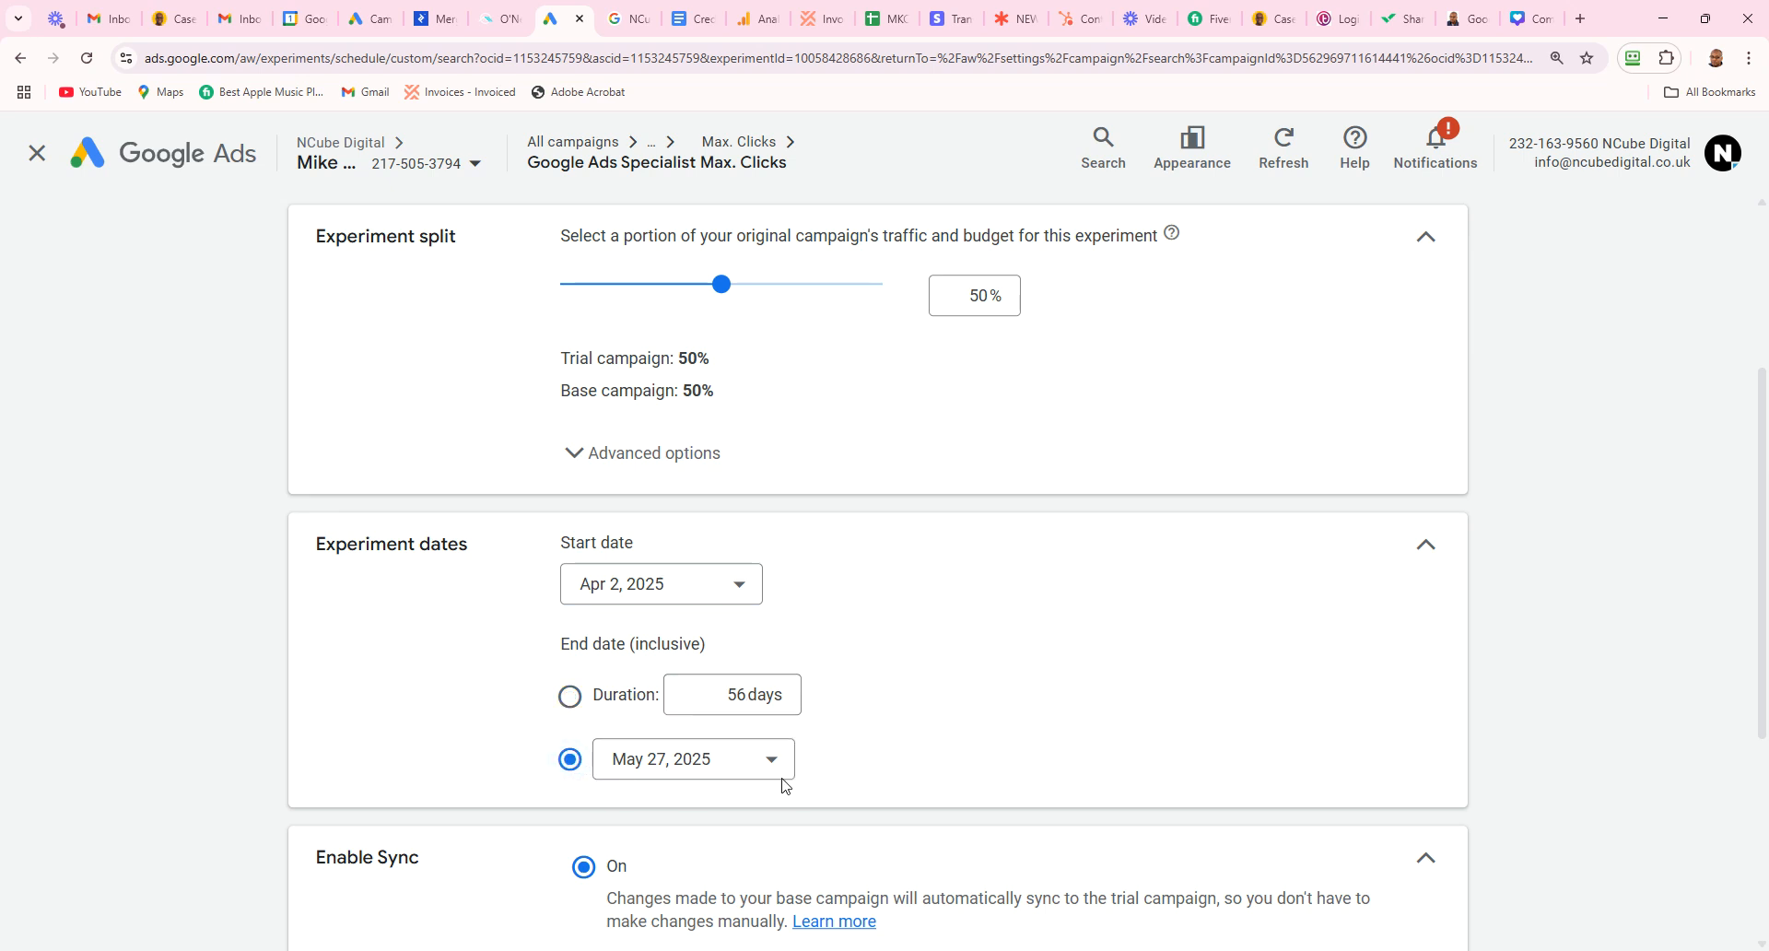
{"action": "left_click", "coordinate": [774, 772]}
{"action": "left_click_drag", "start_coordinate": [895, 684], "coordinate": [898, 758]}
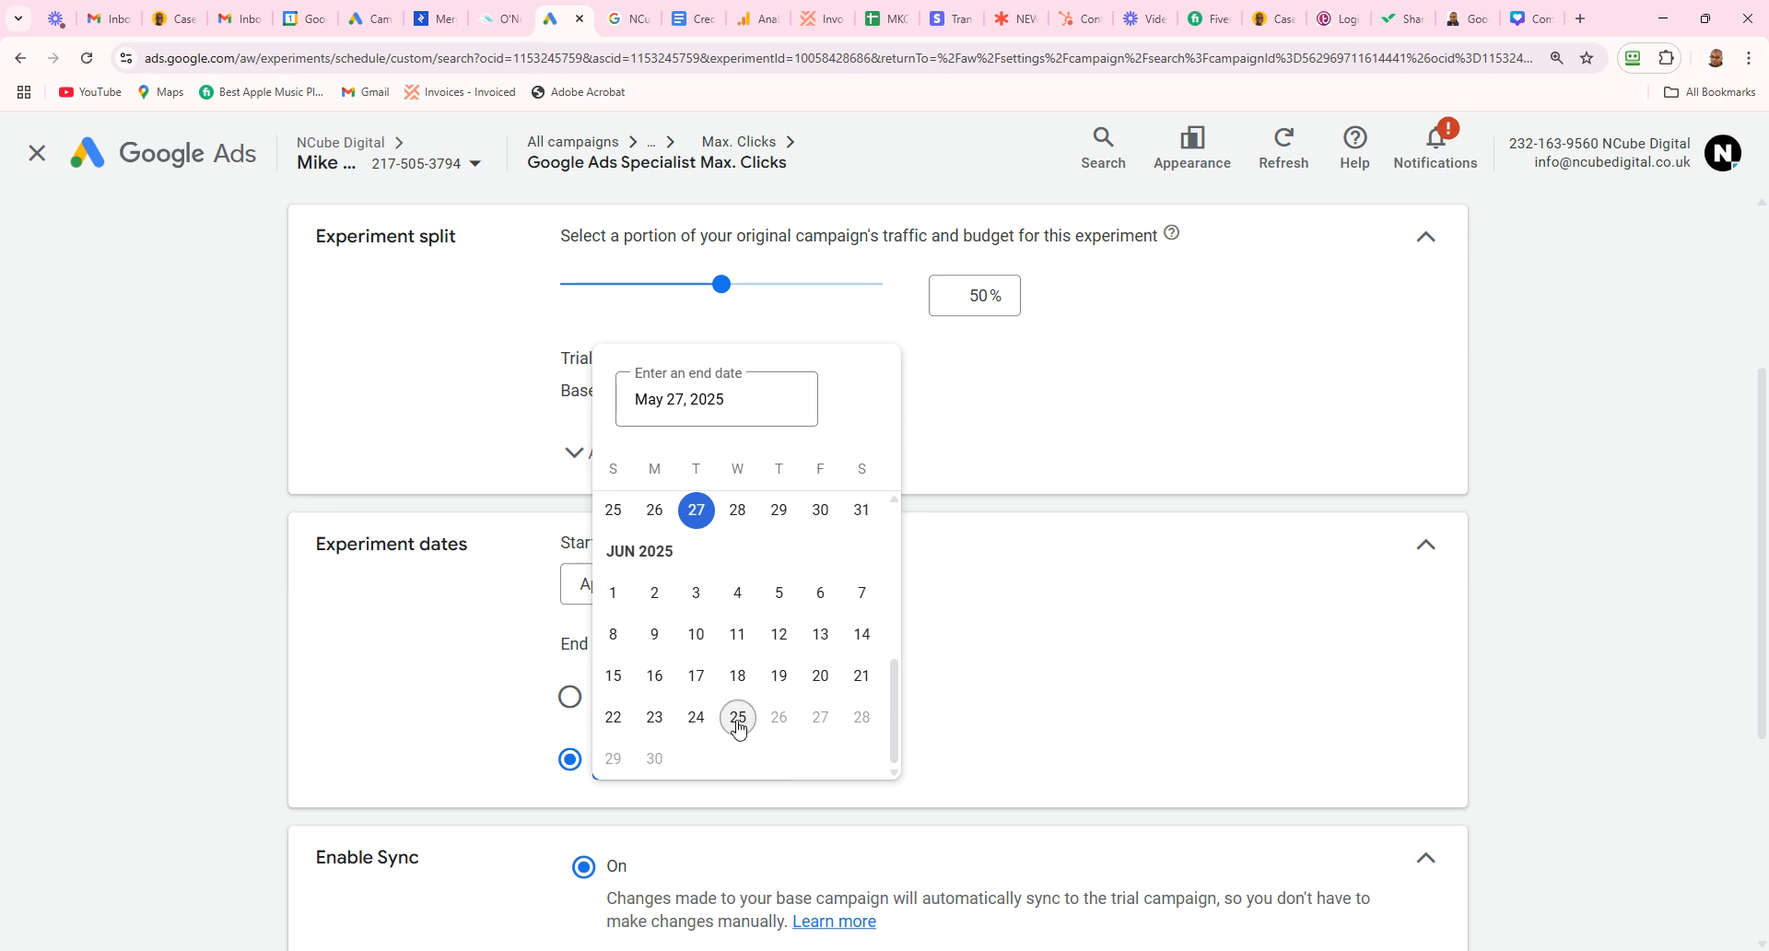
{"action": "left_click", "coordinate": [967, 690]}
{"action": "left_click", "coordinate": [569, 695]}
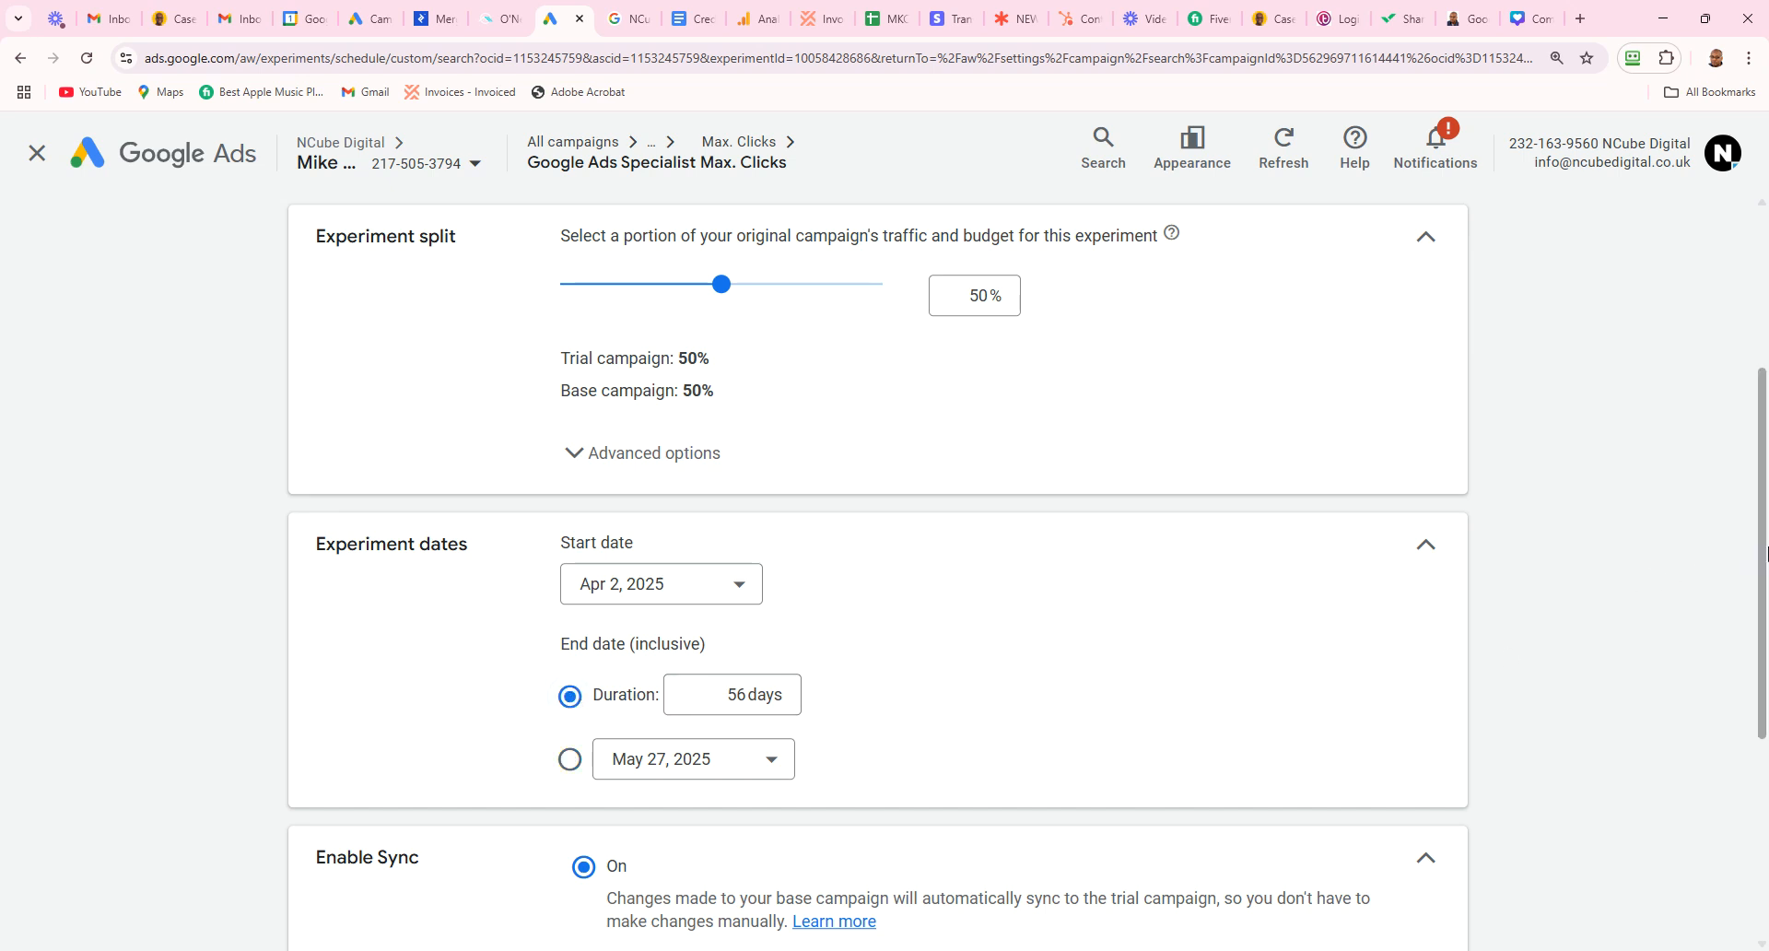
Step: Review the experiment's duration and Enable Sync settings through to the end of the scheduling form
{"action": "scroll", "coordinate": [1764, 605], "scroll_direction": "down", "scroll_amount": 1}
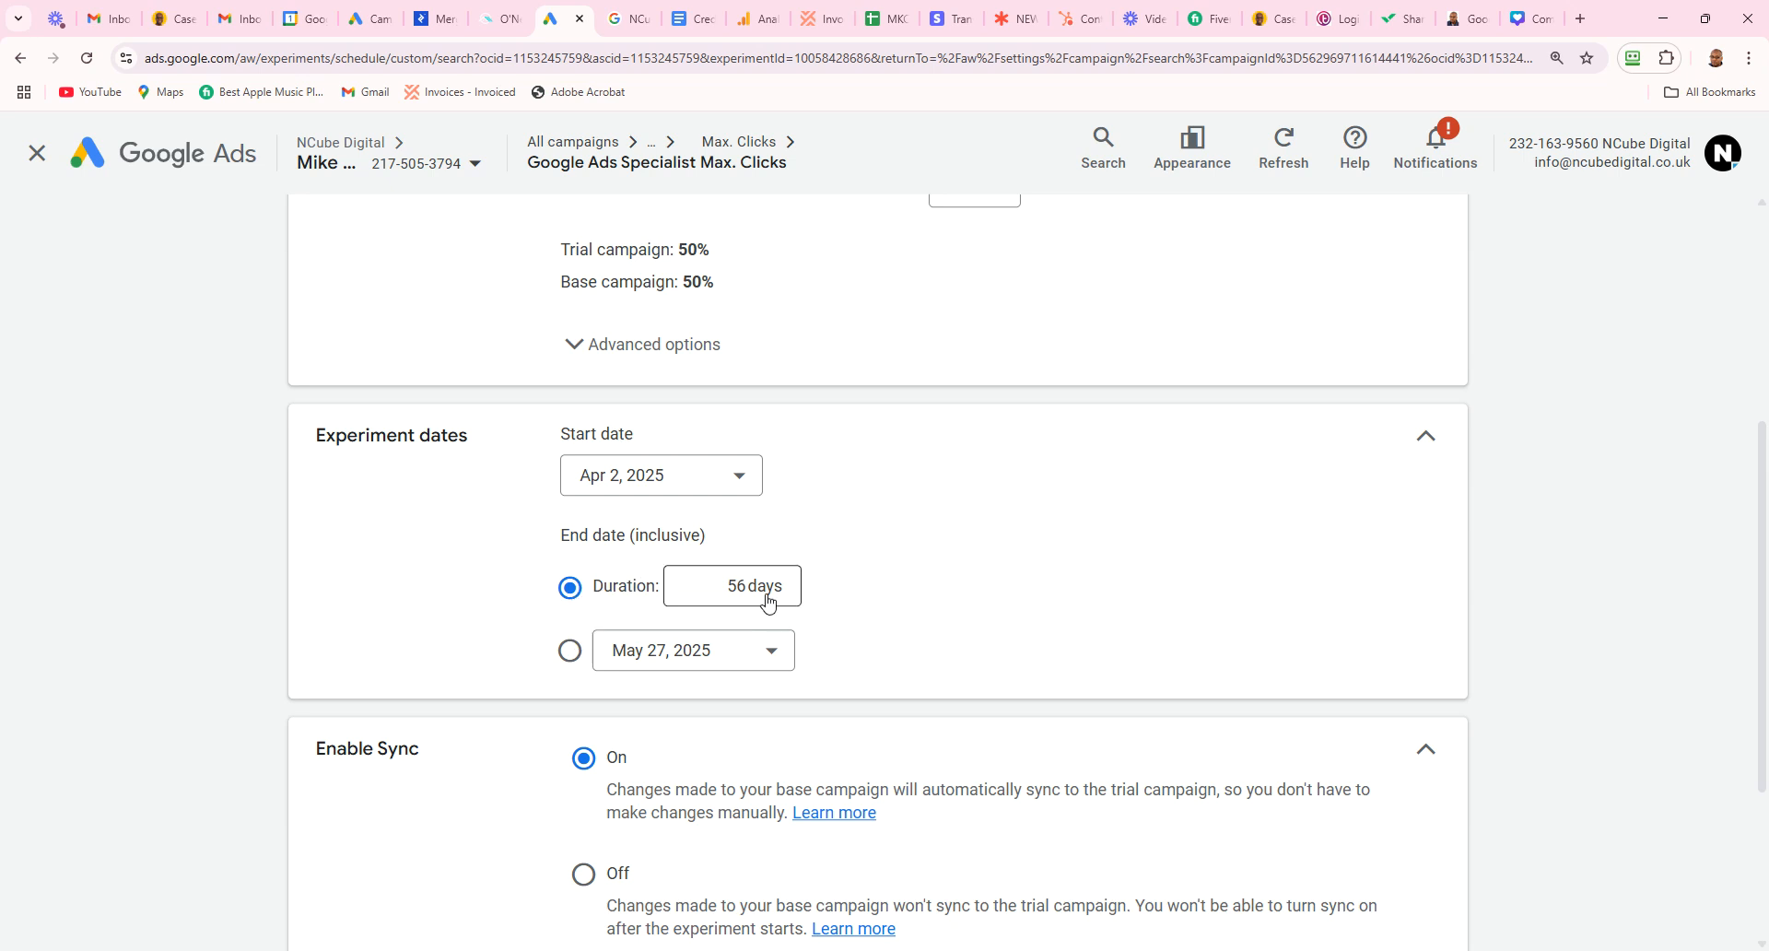
{"action": "left_click_drag", "start_coordinate": [1766, 510], "coordinate": [1766, 550]}
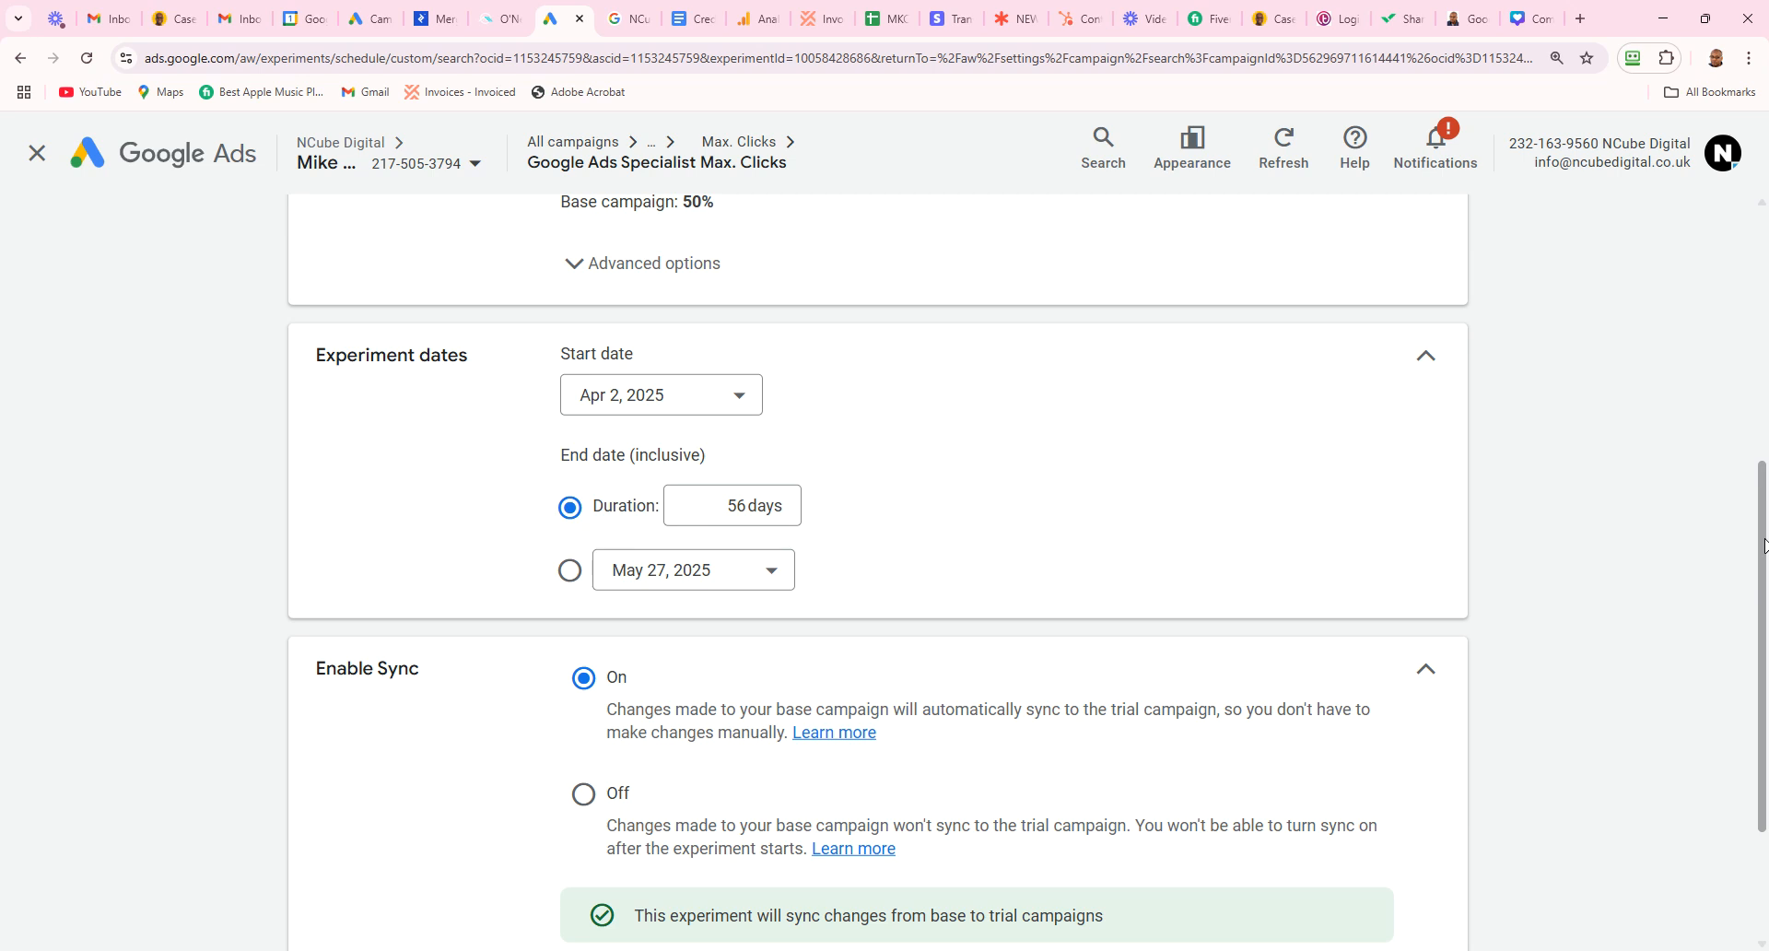
{"action": "scroll", "coordinate": [1763, 545], "scroll_direction": "down", "scroll_amount": 2}
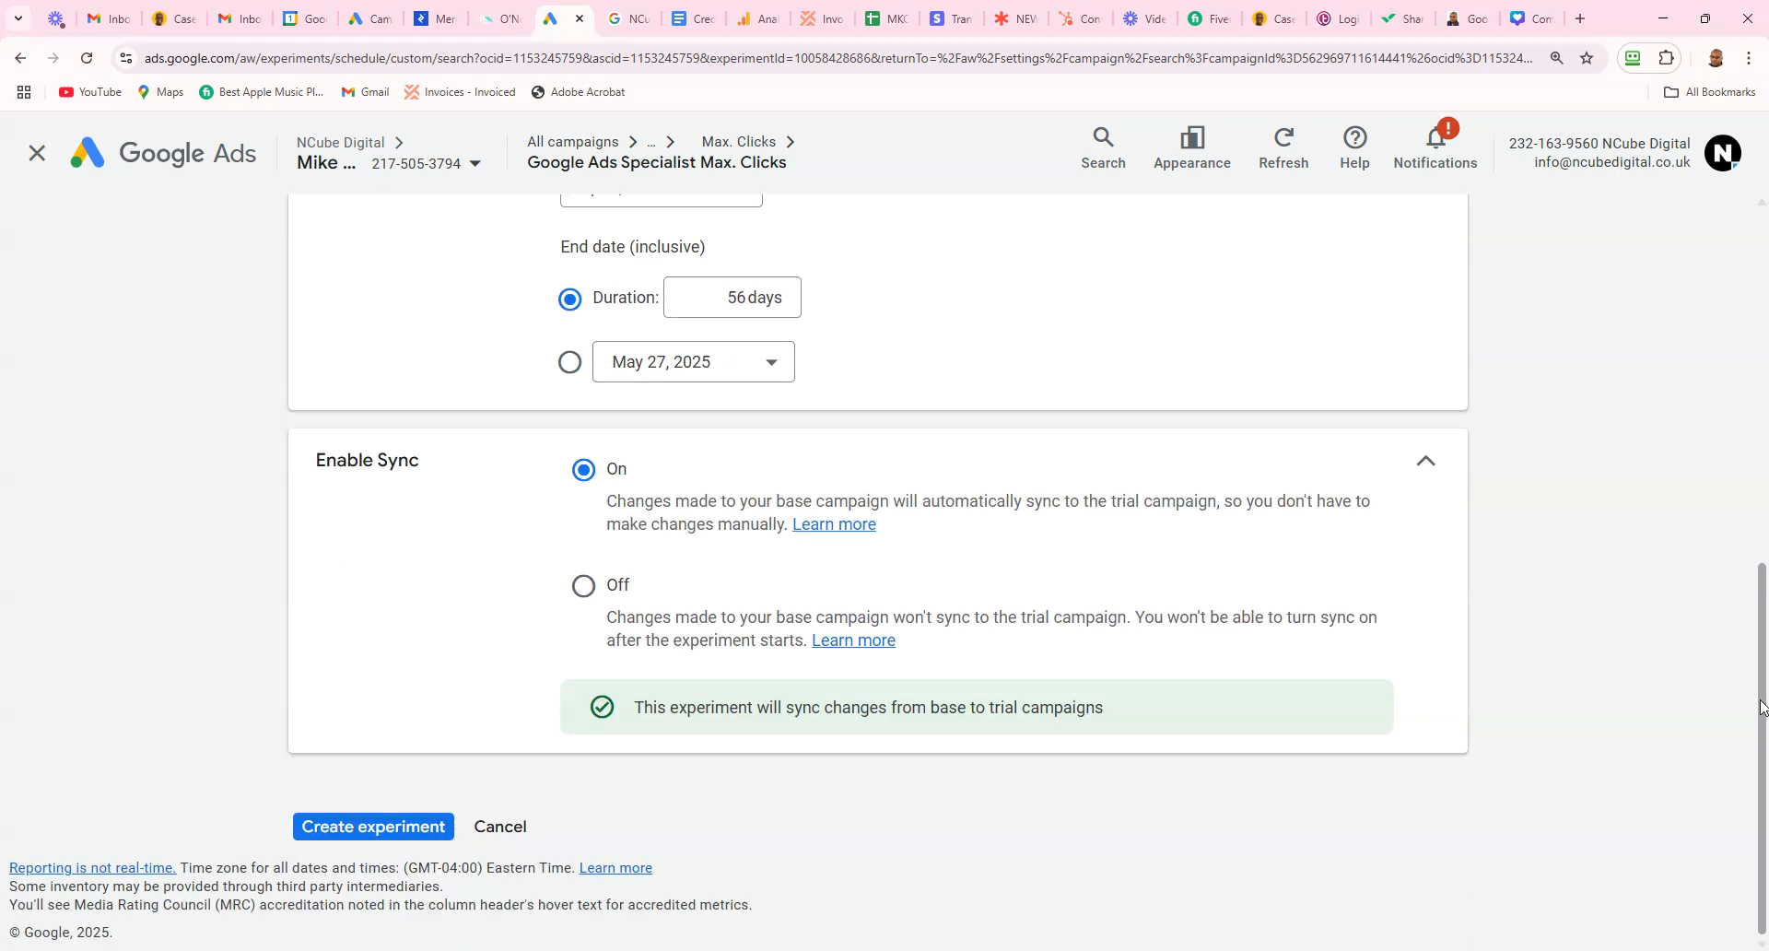